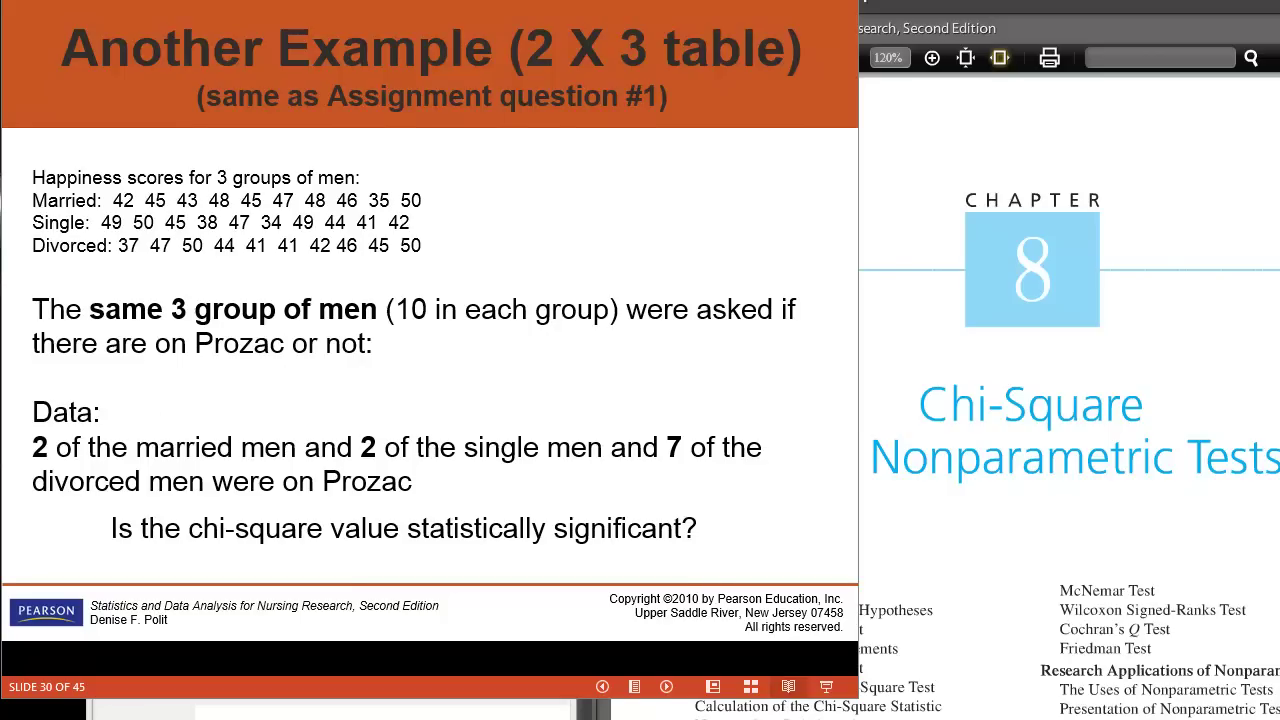
- Switch to StatCrunch and examine the Status, Score and Prozac data, especially the divorced men's rows 27 to 30
{"action": "key", "text": "alt+Tab"}
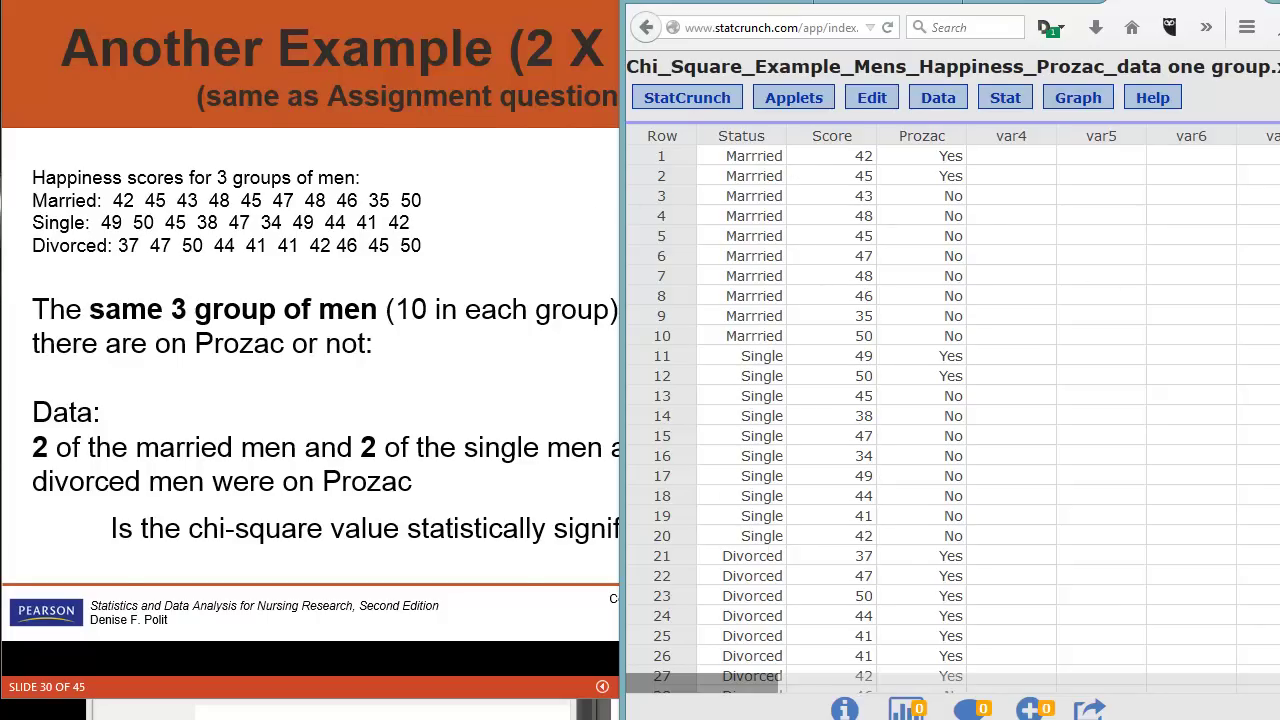
{"action": "scroll", "coordinate": [960, 465], "scroll_direction": "down", "scroll_amount": 3}
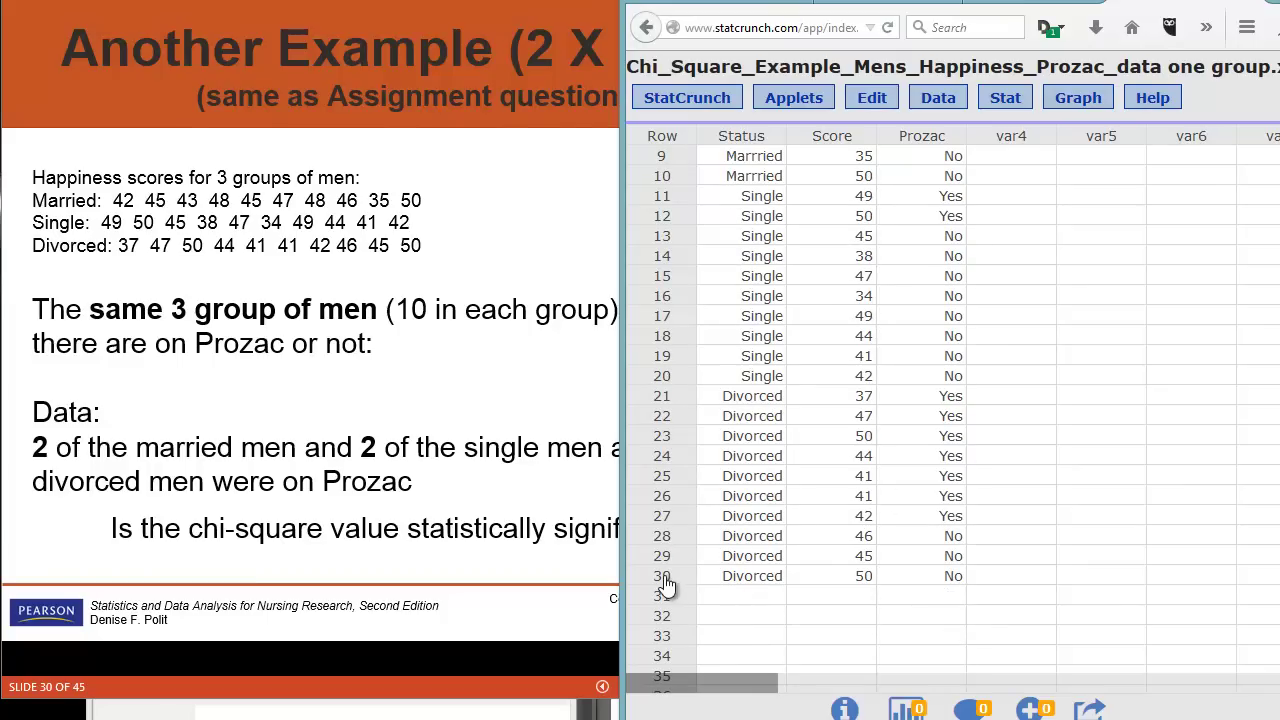
{"action": "left_click", "coordinate": [662, 577]}
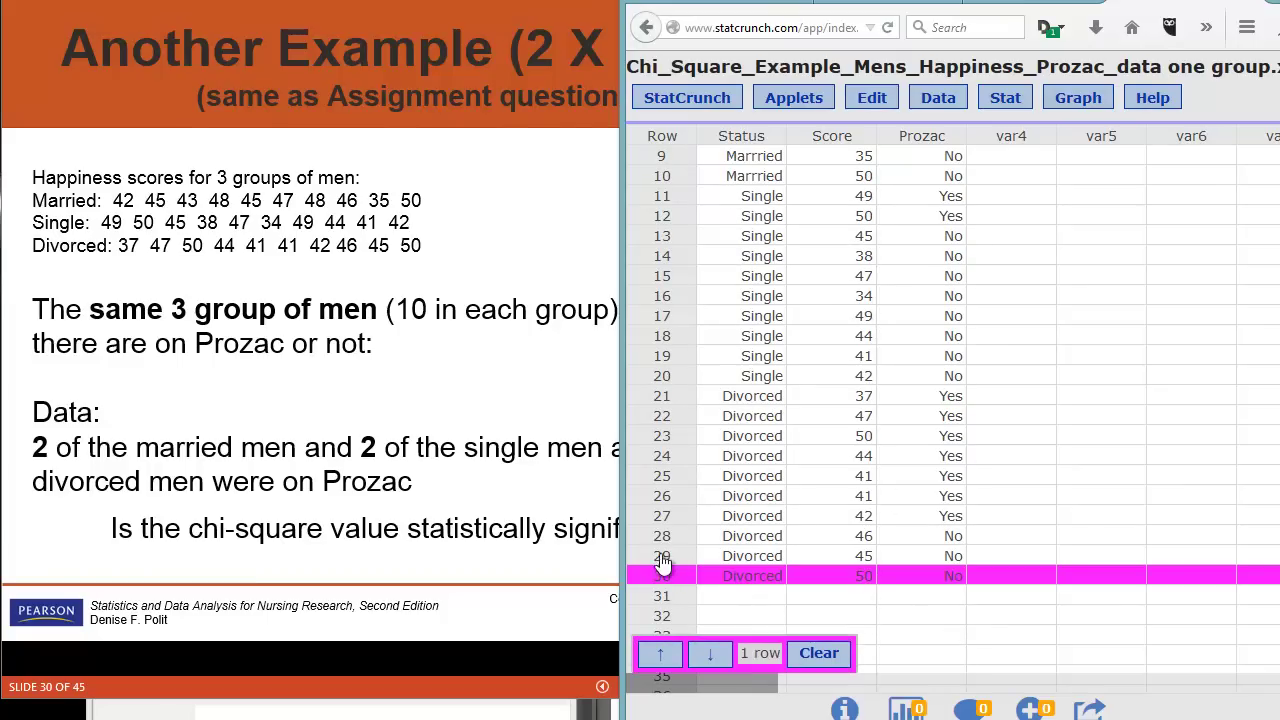
{"action": "left_click", "coordinate": [662, 540]}
{"action": "left_click", "coordinate": [662, 518]}
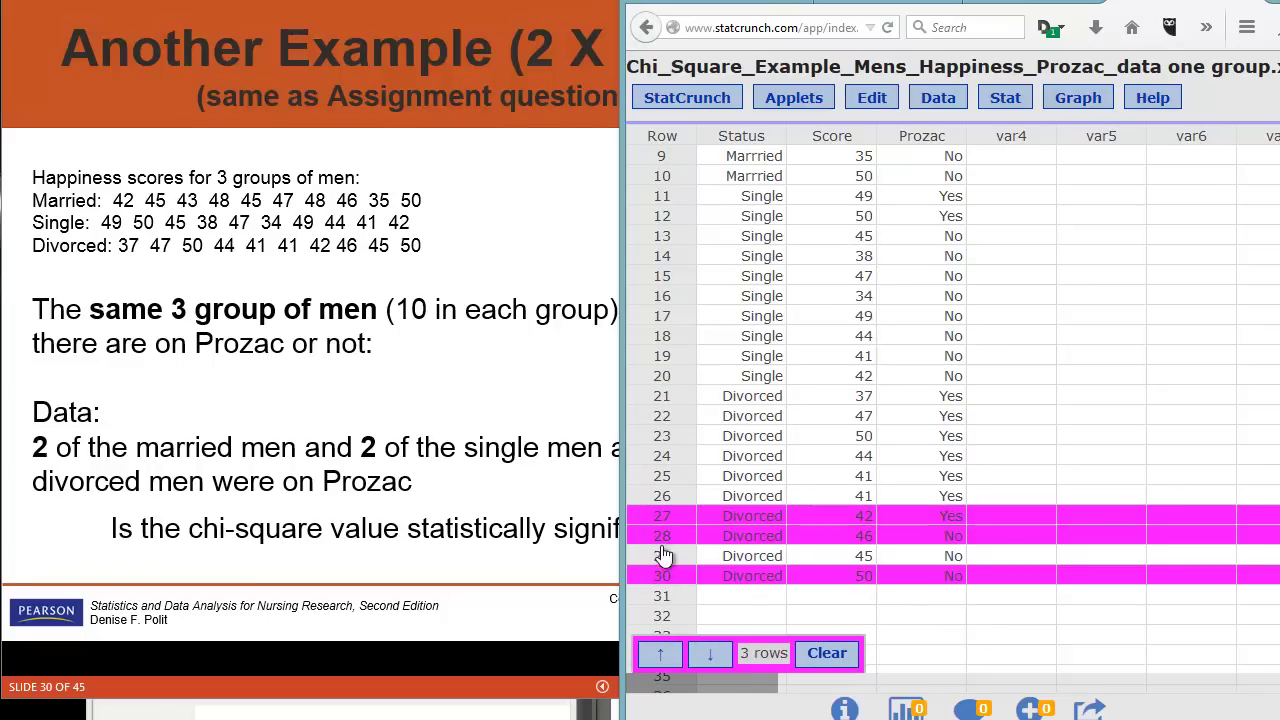
{"action": "left_click", "coordinate": [662, 556]}
{"action": "left_click", "coordinate": [829, 654]}
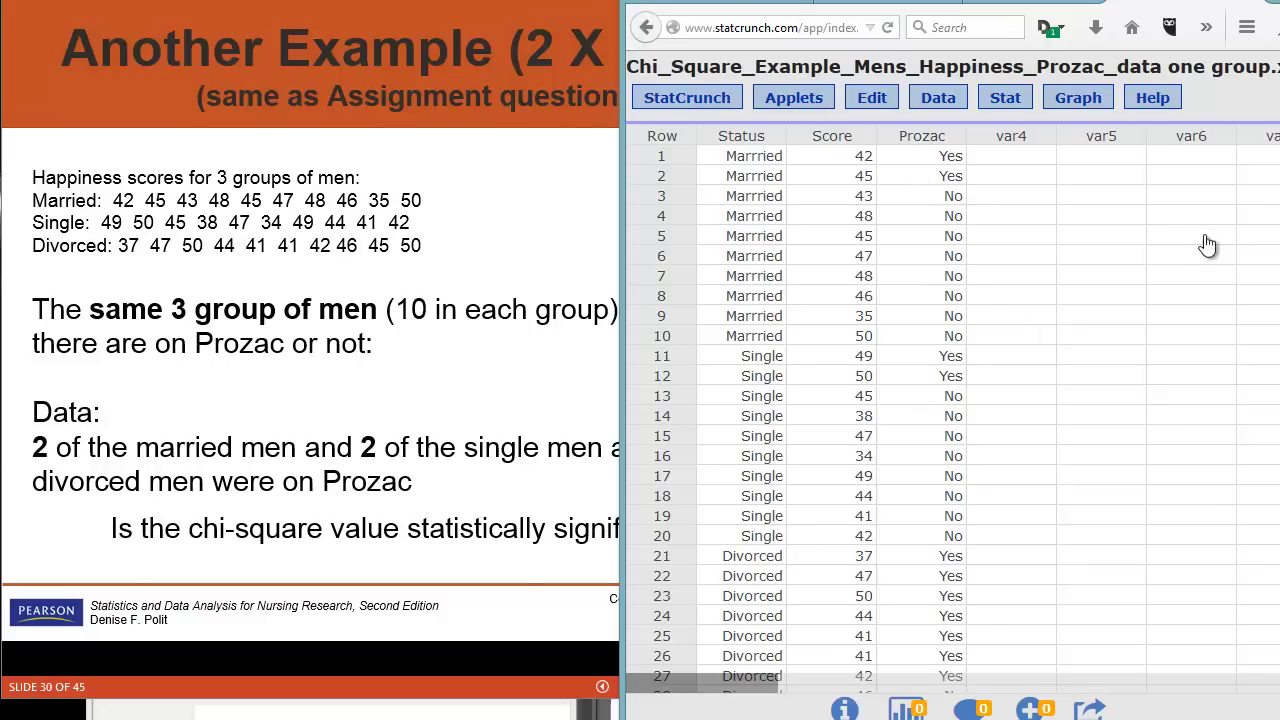
{"action": "scroll", "coordinate": [1215, 320], "scroll_direction": "down", "scroll_amount": 3}
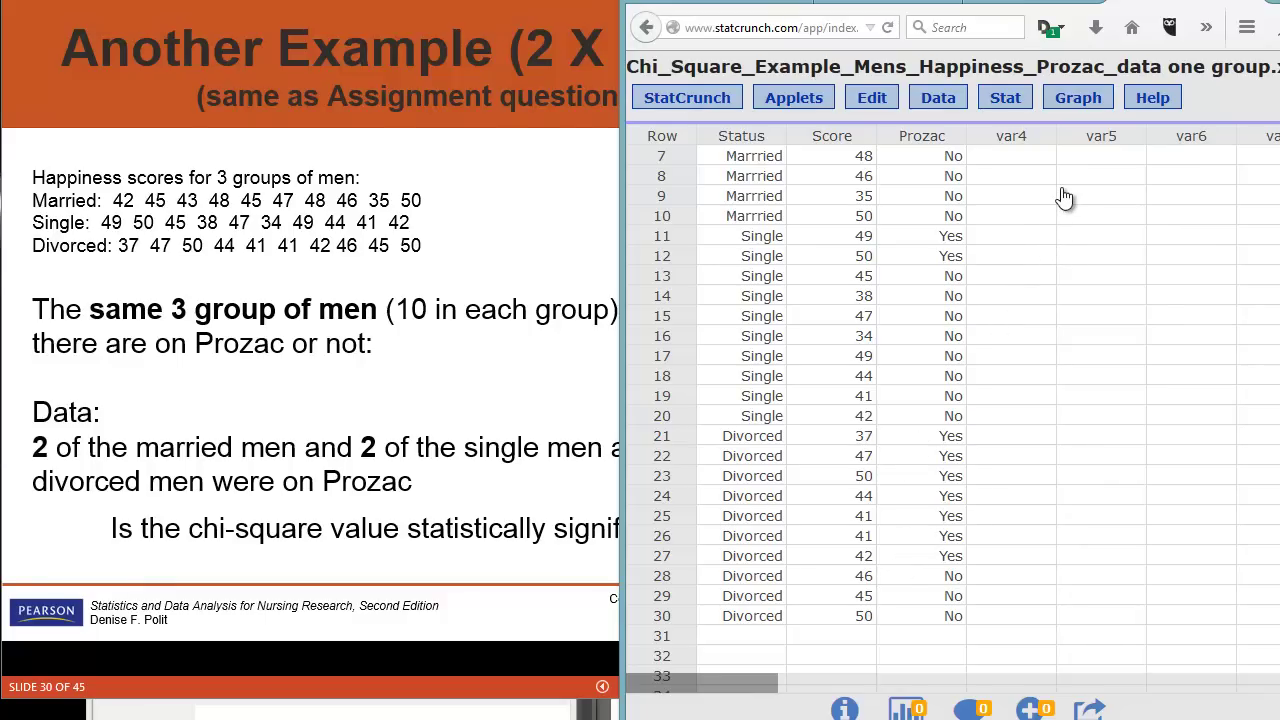
- Start a contingency table with data, using Prozac as the row variable and Status as the column variable
{"action": "left_click", "coordinate": [1010, 100]}
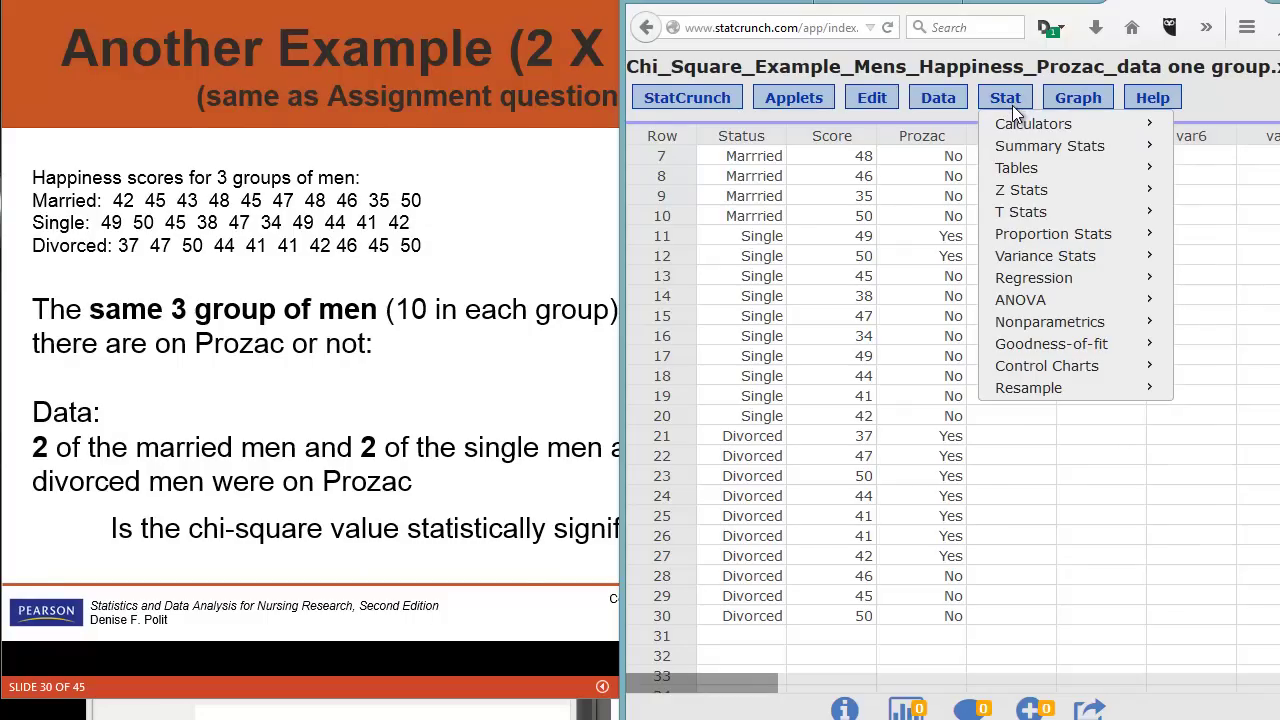
{"action": "mouse_move", "coordinate": [1020, 170]}
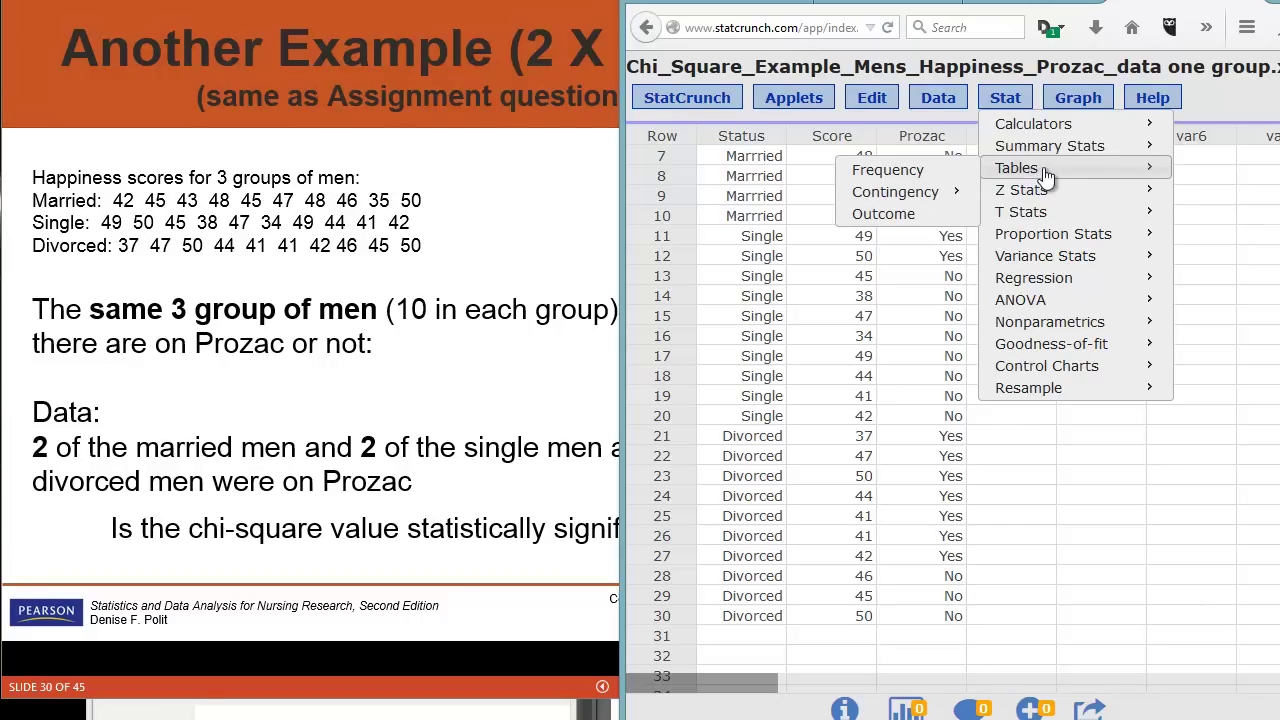
{"action": "mouse_move", "coordinate": [931, 201]}
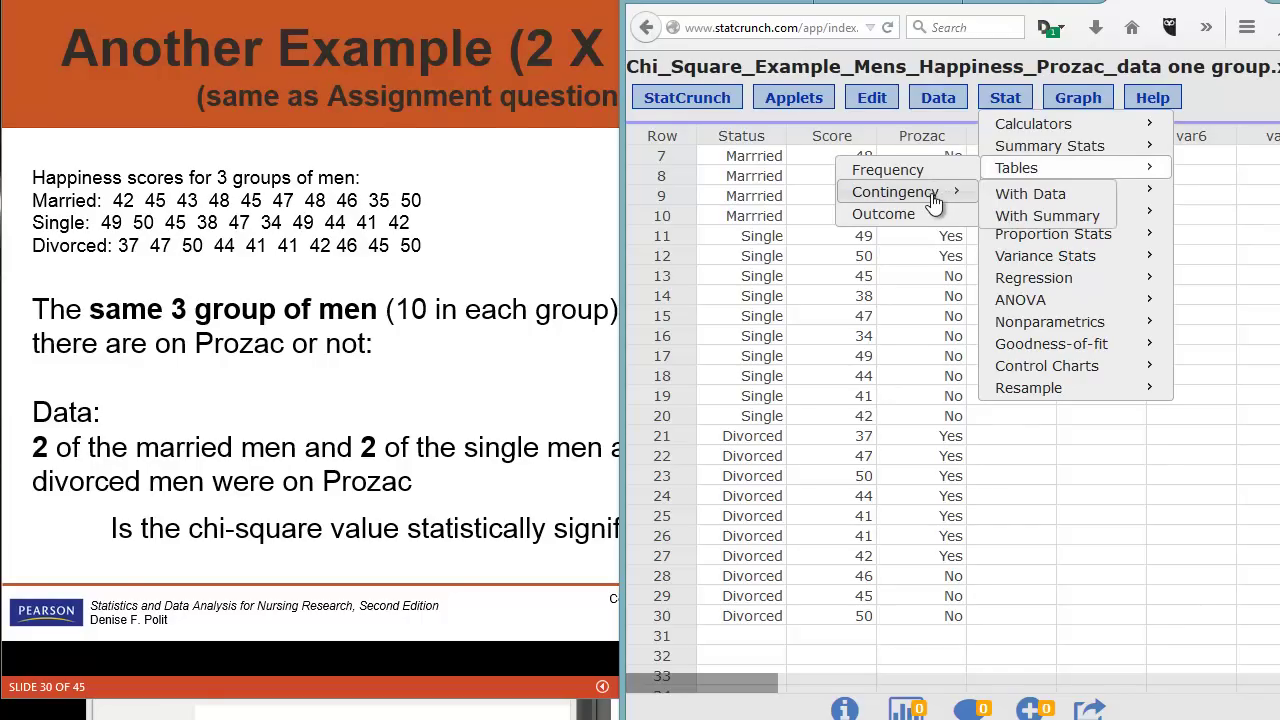
{"action": "left_click", "coordinate": [1089, 203]}
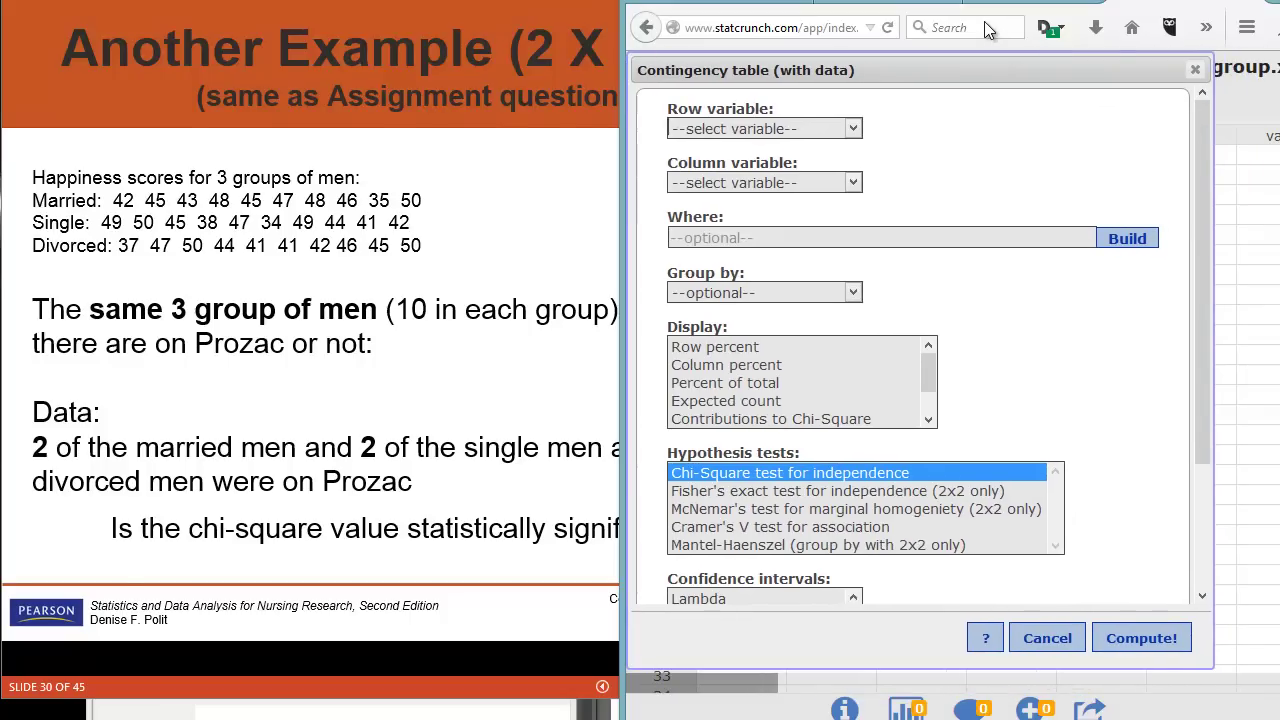
{"action": "left_click", "coordinate": [855, 130]}
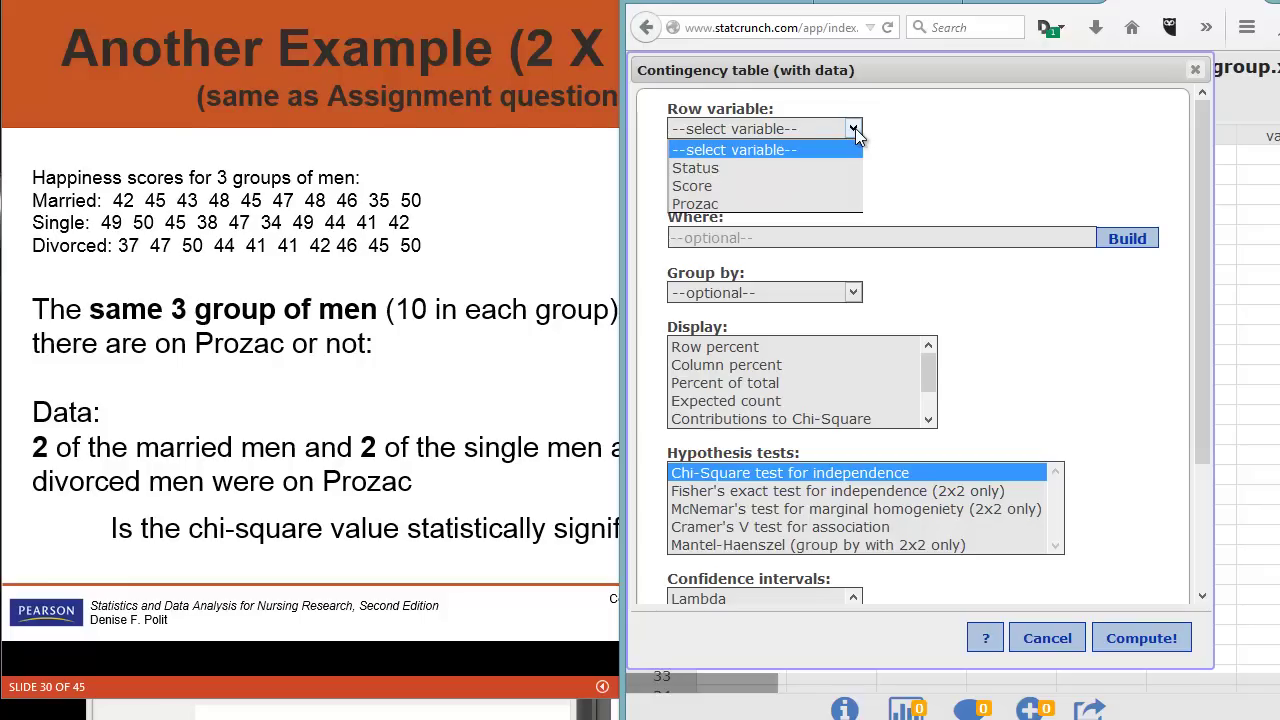
{"action": "left_click", "coordinate": [757, 205]}
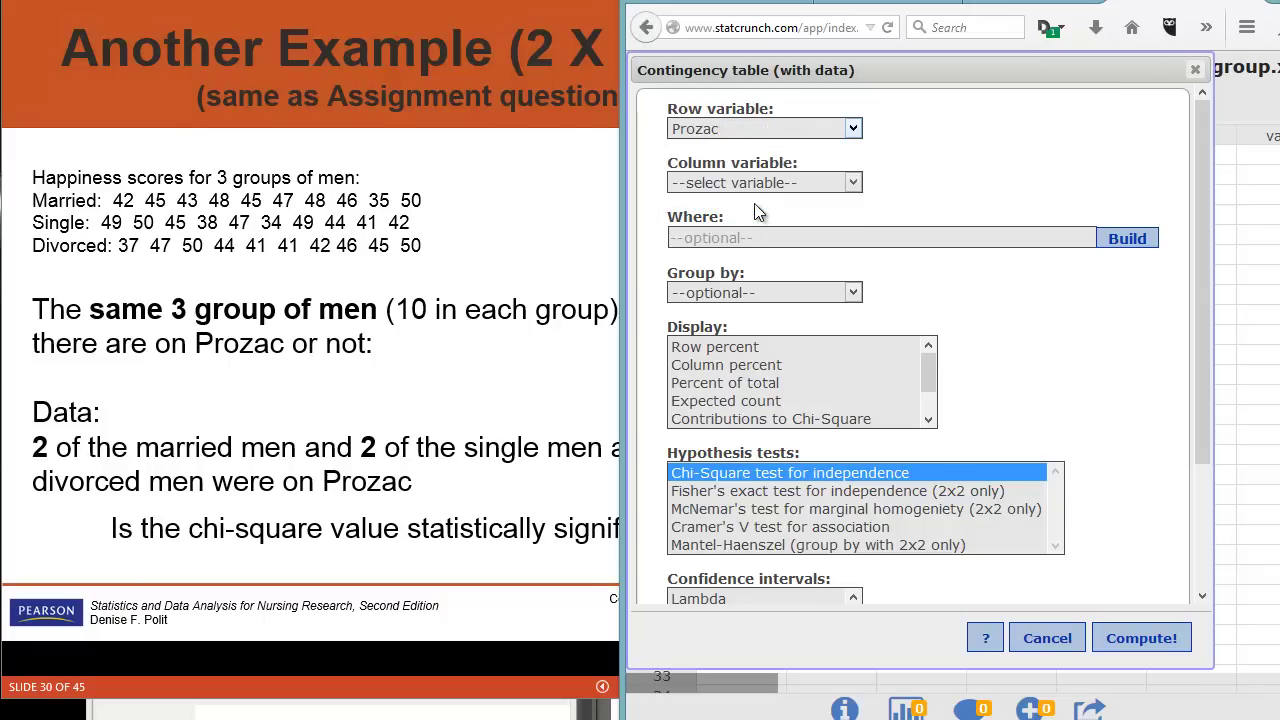
{"action": "left_click", "coordinate": [855, 185]}
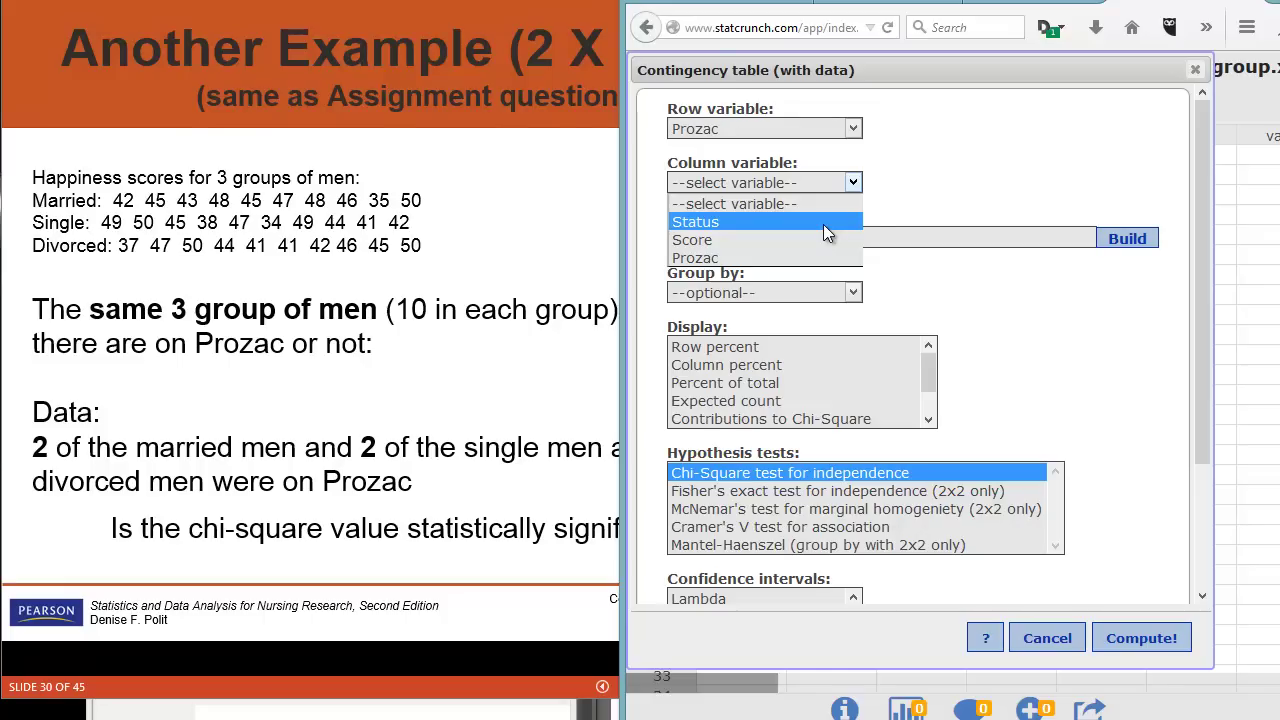
{"action": "left_click", "coordinate": [823, 224]}
- Include row percent, column percent, percent of total and expected count in the display, and compute the table with the chi-square test for independence
{"action": "scroll", "coordinate": [967, 377], "scroll_direction": "down", "scroll_amount": 1}
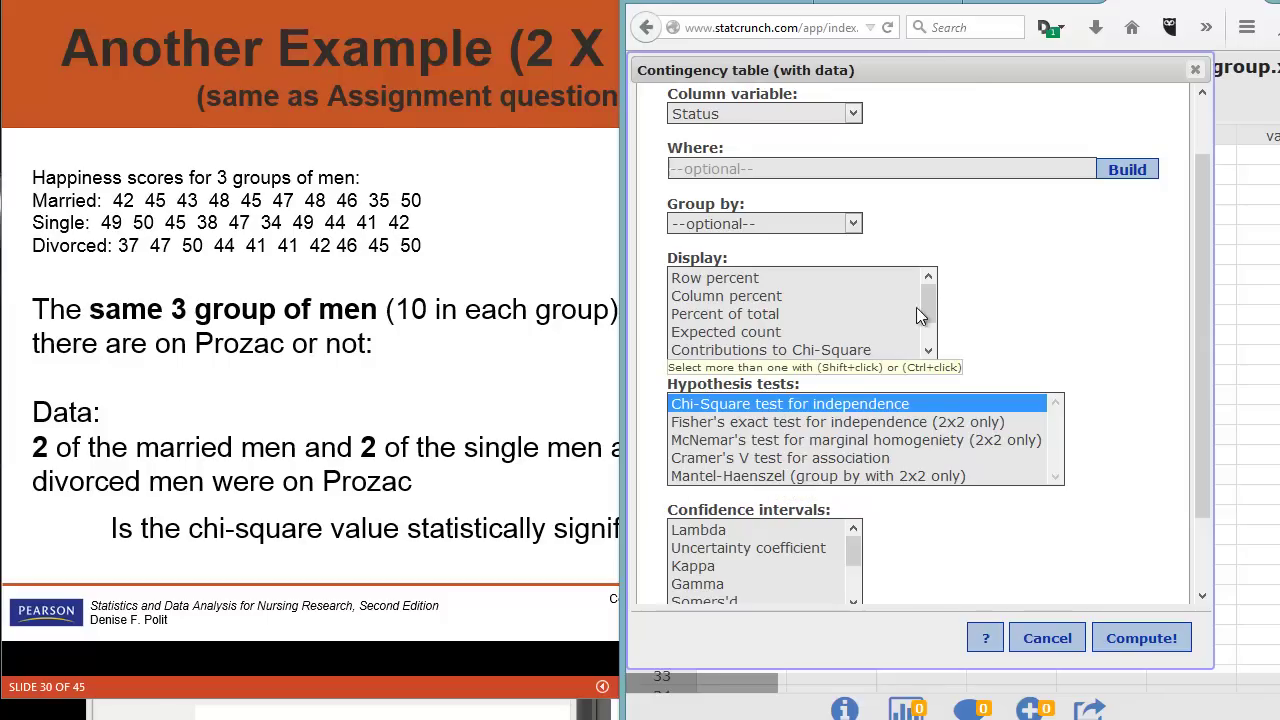
{"action": "left_click", "coordinate": [750, 279]}
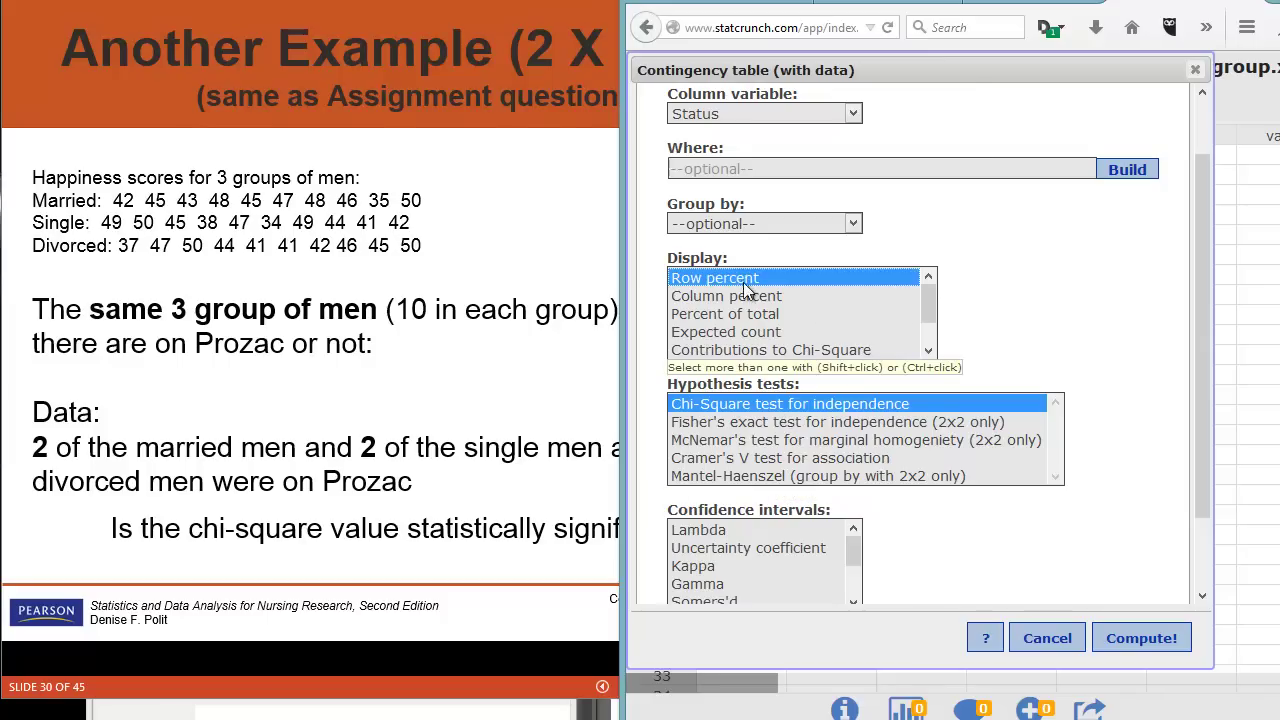
{"action": "left_click", "coordinate": [742, 296], "text": "ctrl"}
{"action": "left_click", "coordinate": [752, 315], "text": "ctrl"}
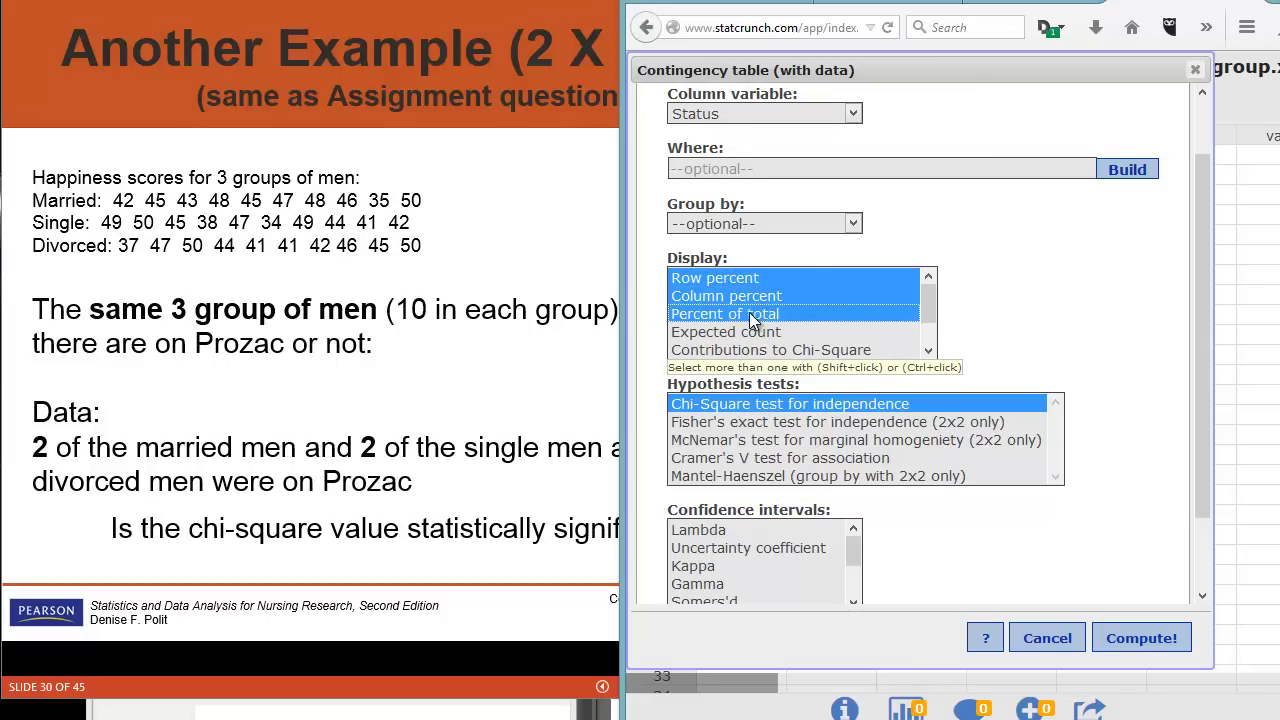
{"action": "left_click", "coordinate": [740, 334], "text": "ctrl"}
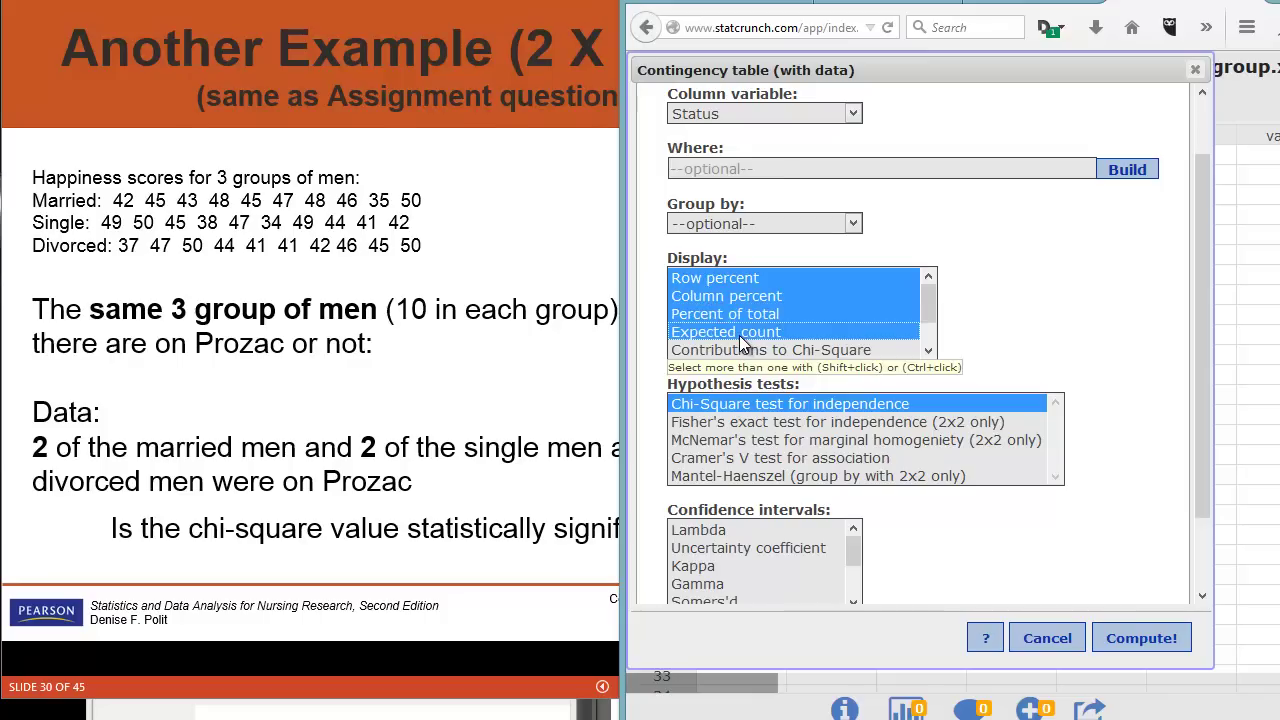
{"action": "scroll", "coordinate": [740, 336], "scroll_direction": "down", "scroll_amount": 1}
{"action": "left_click", "coordinate": [743, 316]}
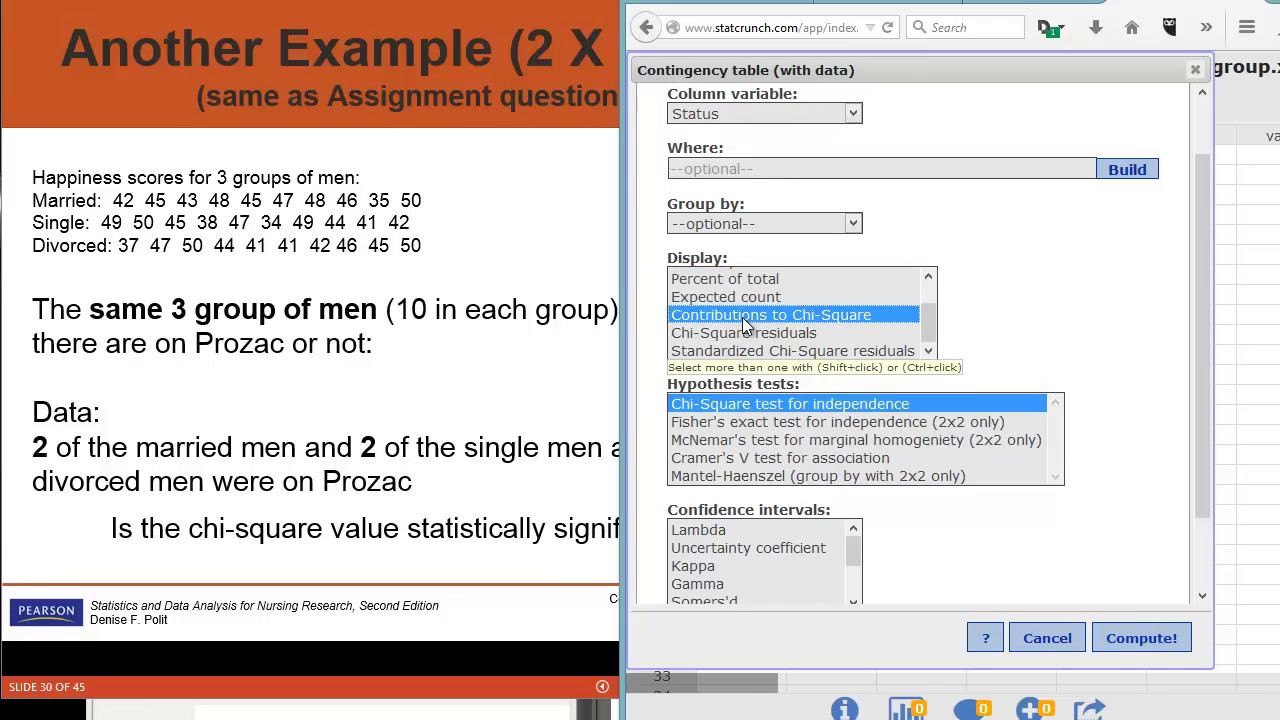
{"action": "left_click", "coordinate": [743, 320], "text": "ctrl"}
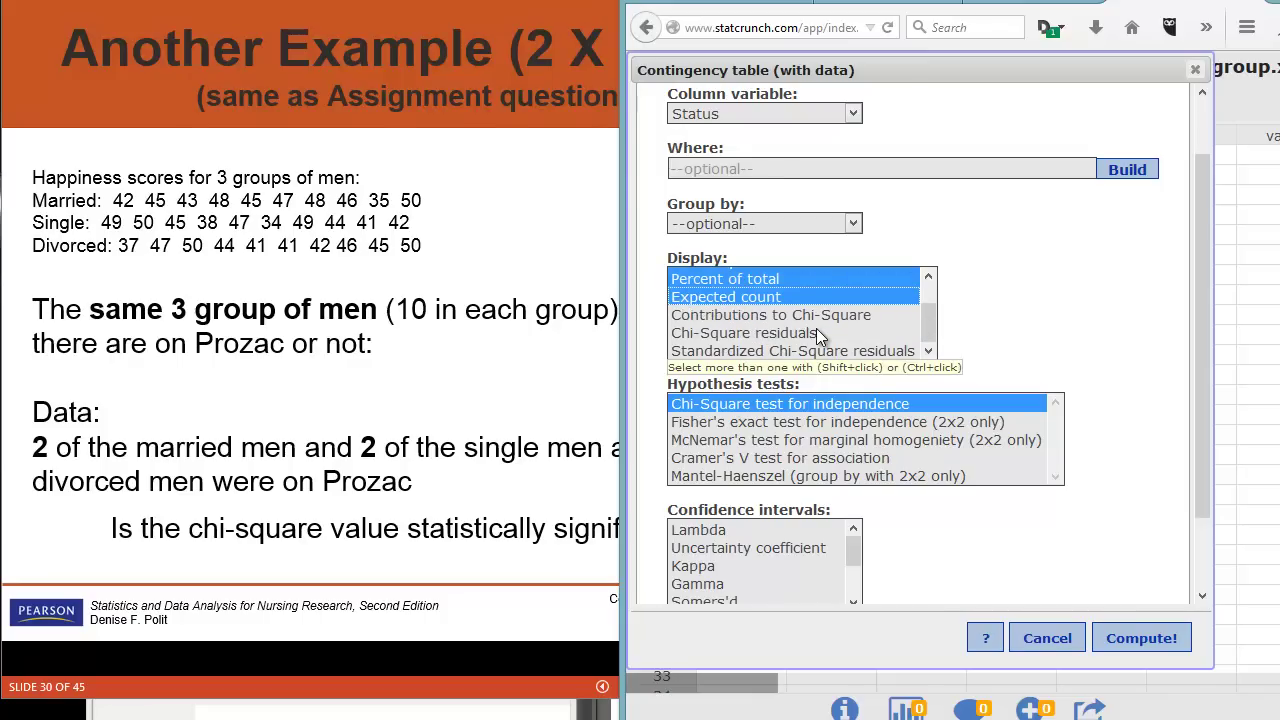
{"action": "scroll", "coordinate": [947, 360], "scroll_direction": "down", "scroll_amount": 1}
{"action": "left_click", "coordinate": [1133, 645]}
- Copy the contingency table and chi-square test results into a Word document
{"action": "left_click_drag", "start_coordinate": [1111, 192], "coordinate": [1106, 255]}
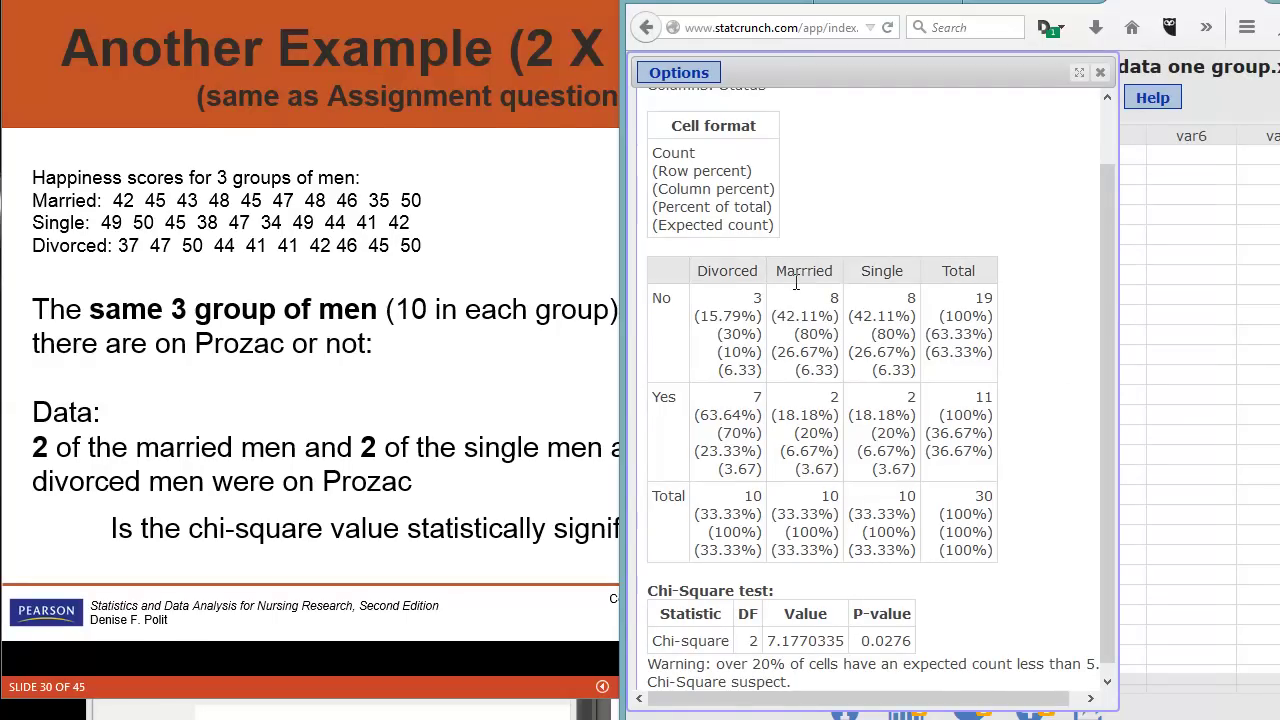
{"action": "left_click_drag", "start_coordinate": [694, 270], "coordinate": [940, 531]}
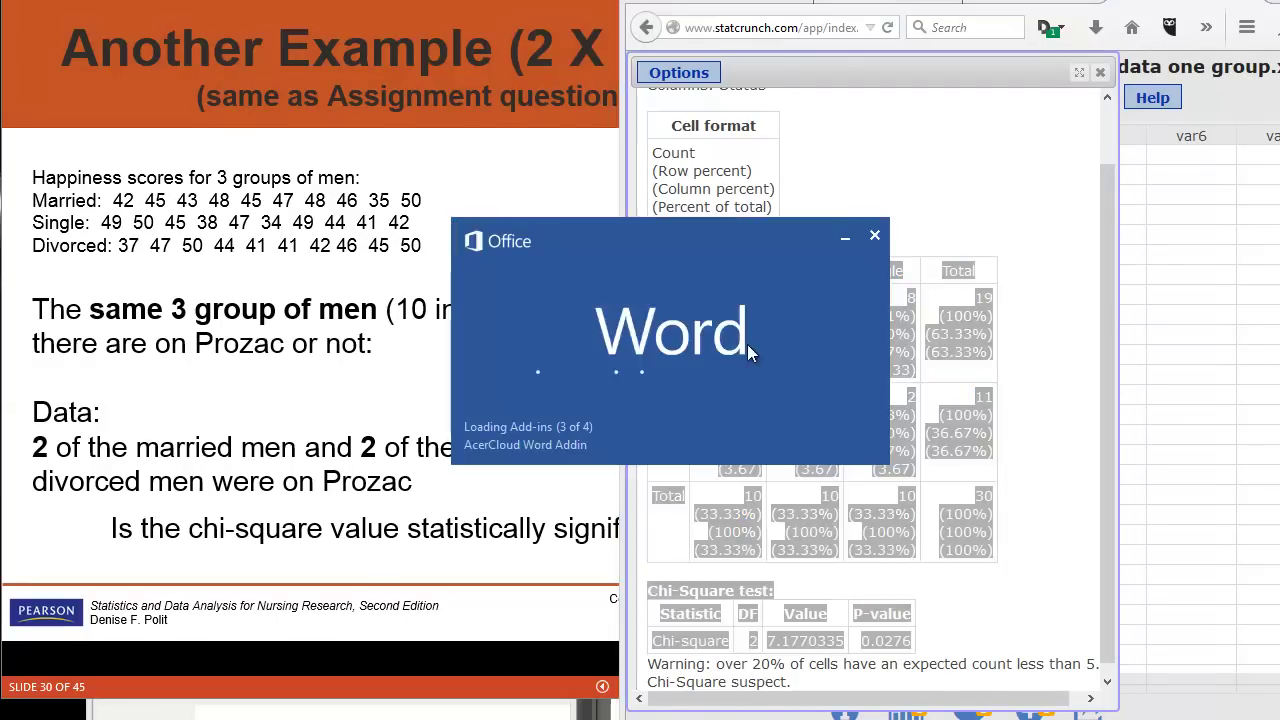
{"action": "key", "text": "ctrl+v"}
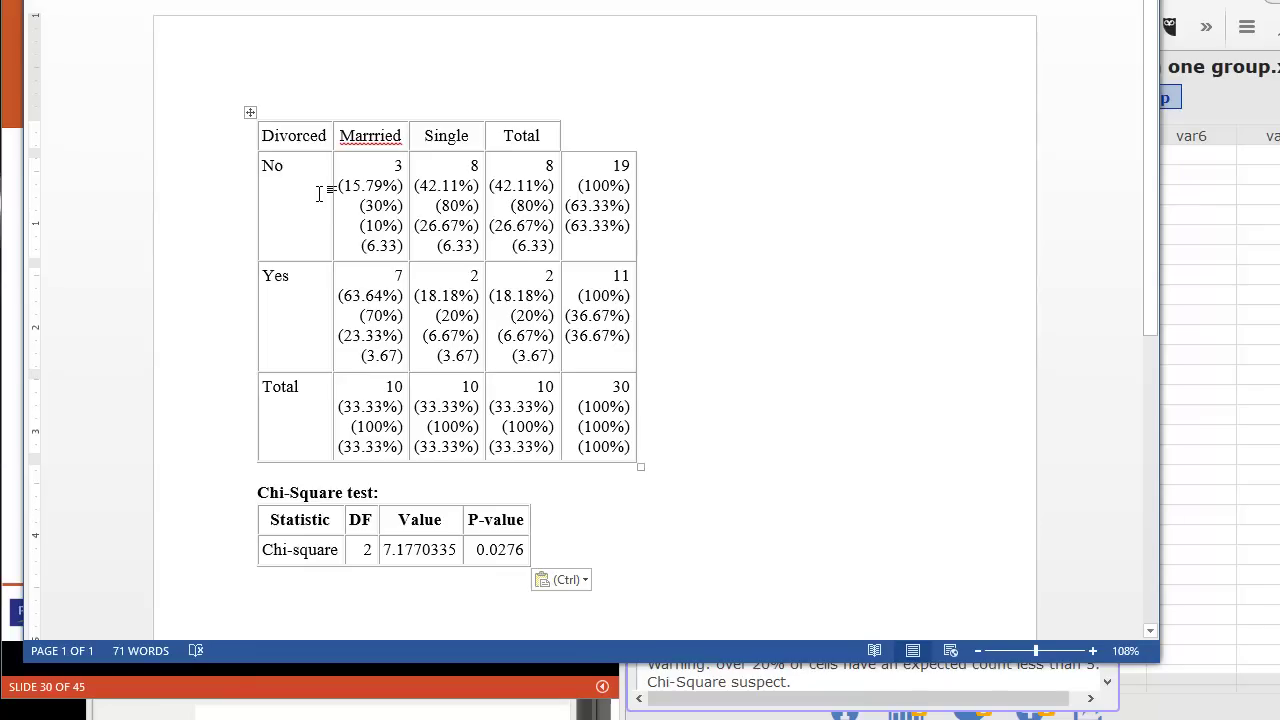
{"action": "key", "text": "Return"}
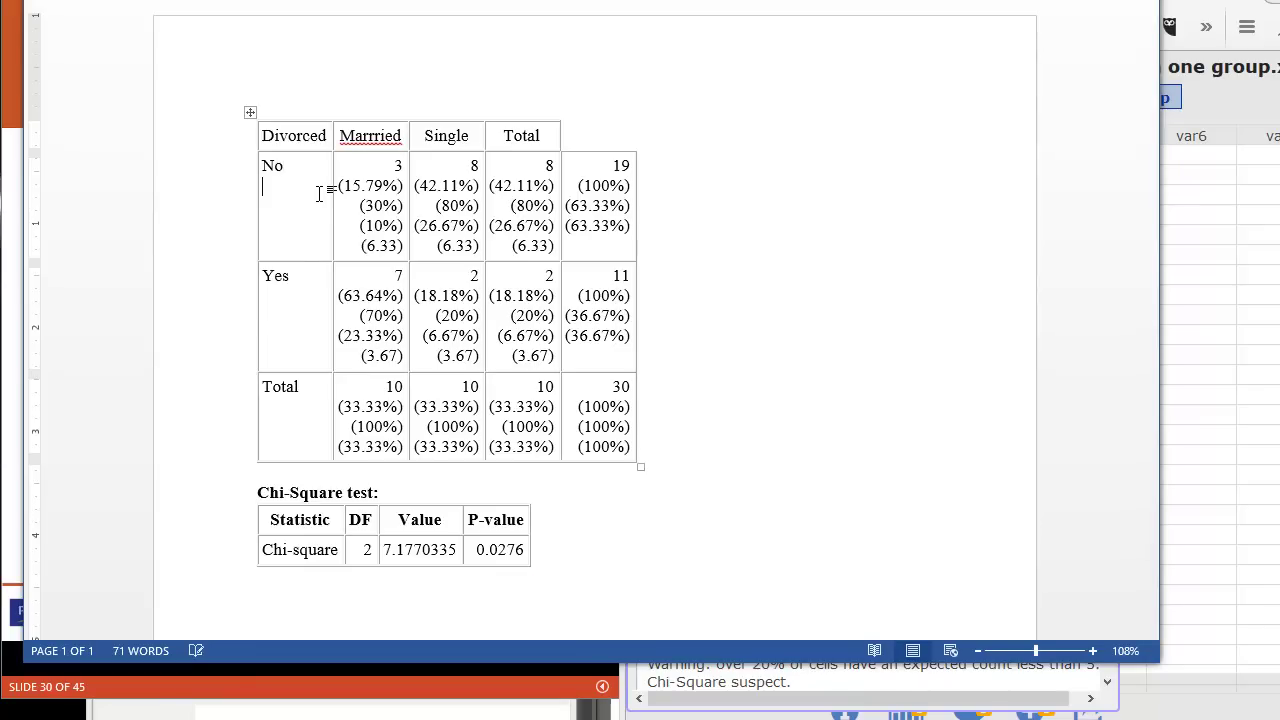
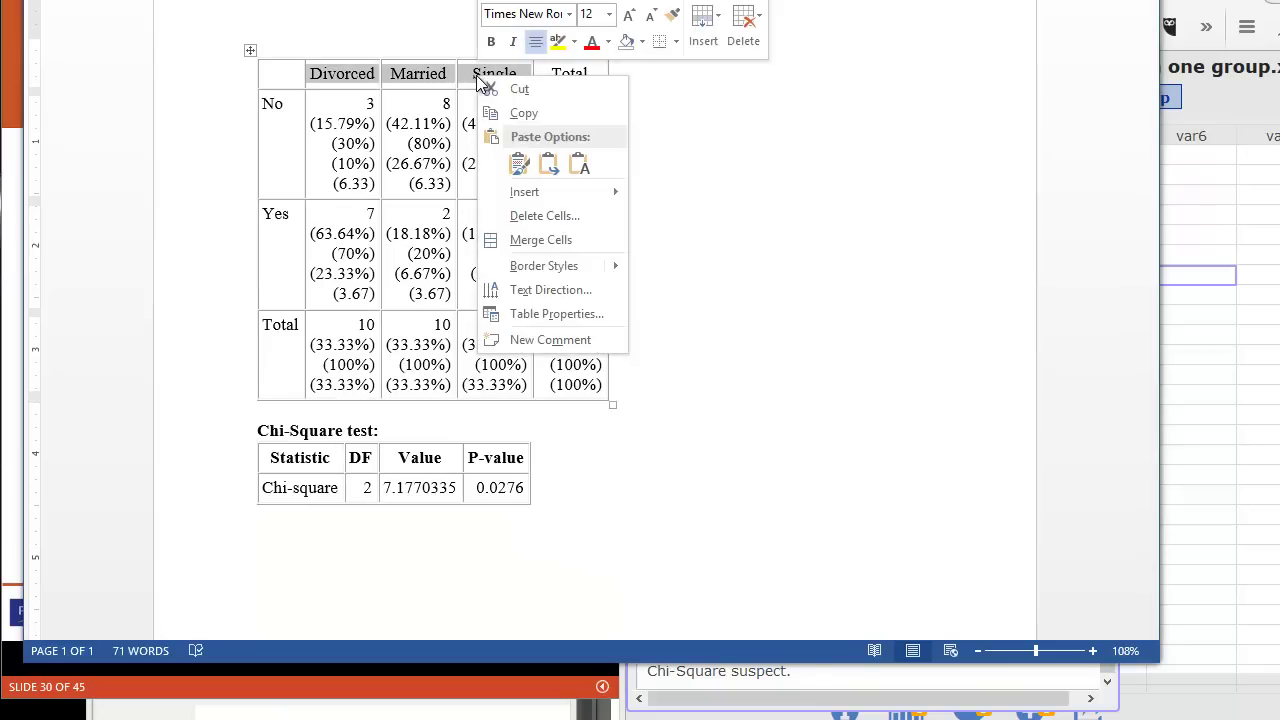
{"action": "mouse_move", "coordinate": [543, 192]}
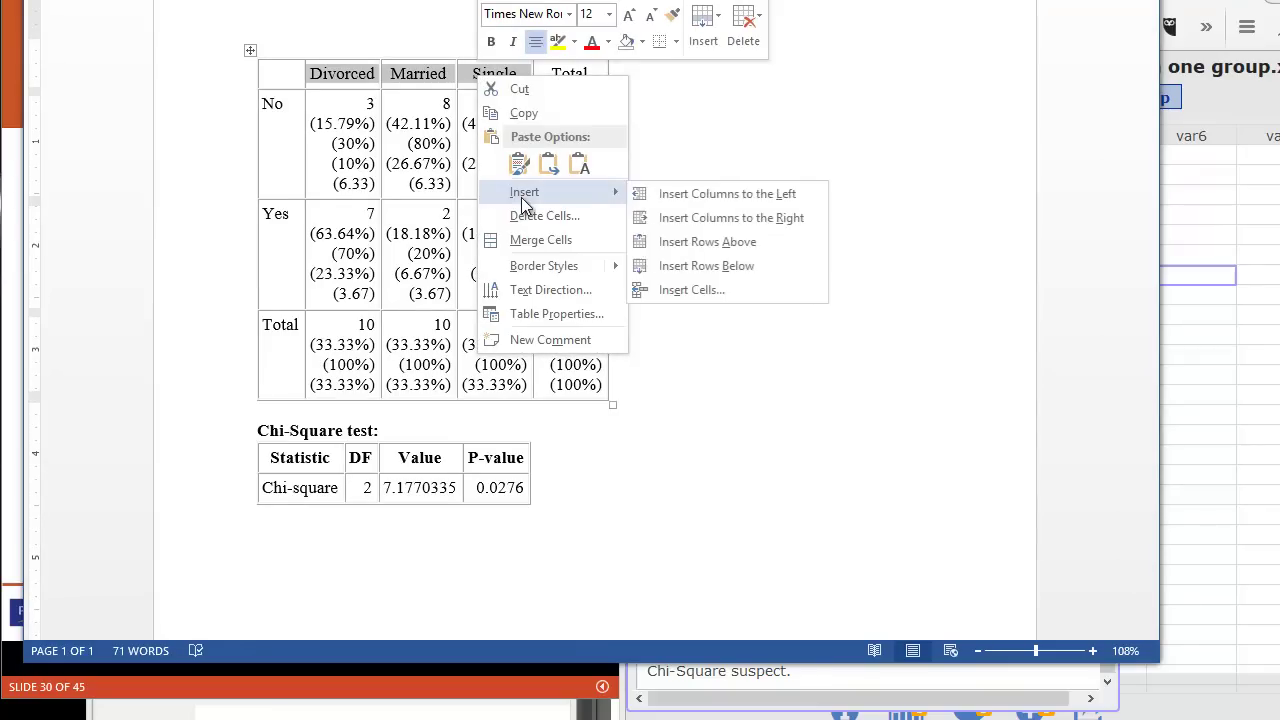
{"action": "left_click", "coordinate": [700, 266]}
{"action": "key", "text": "ctrl+z"}
- Insert a row above the Divorced, Married and Single headings of the pasted table
{"action": "right_click", "coordinate": [419, 76]}
{"action": "mouse_move", "coordinate": [466, 186]}
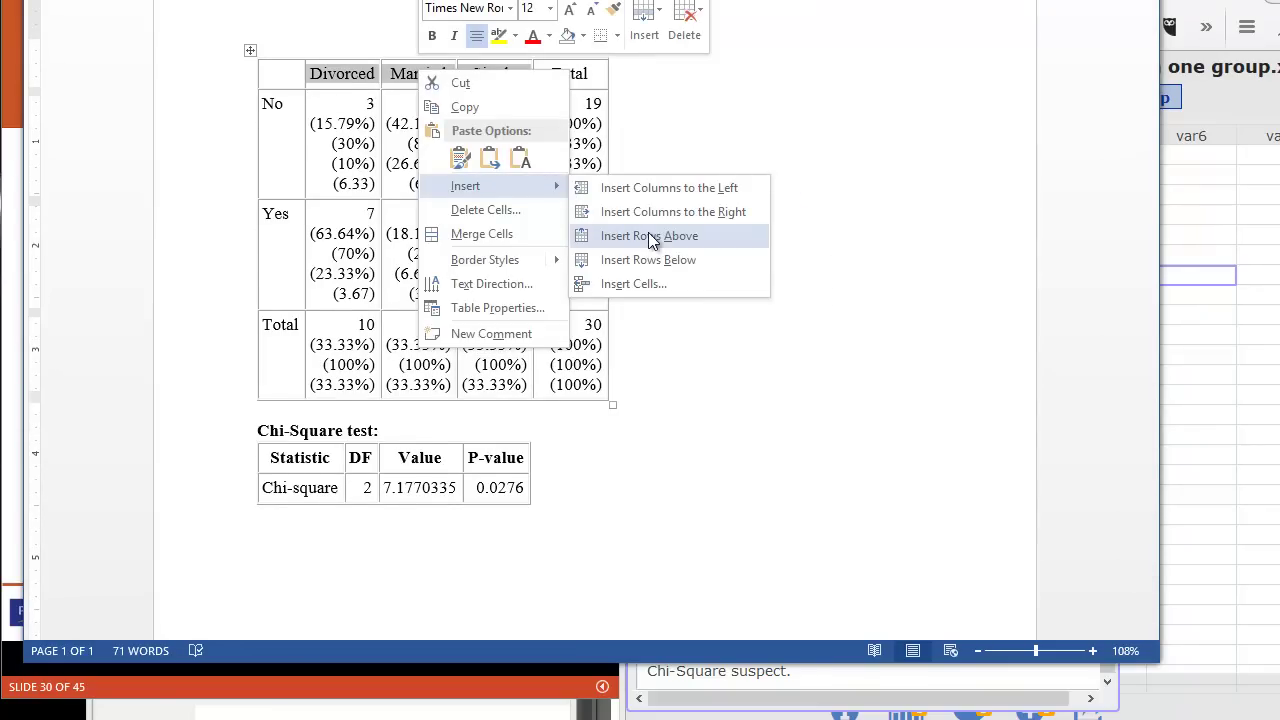
{"action": "left_click", "coordinate": [651, 236]}
- Merge the blank cells above Divorced, Married and Single and enter "Marriage Status" as their heading
{"action": "right_click", "coordinate": [474, 75]}
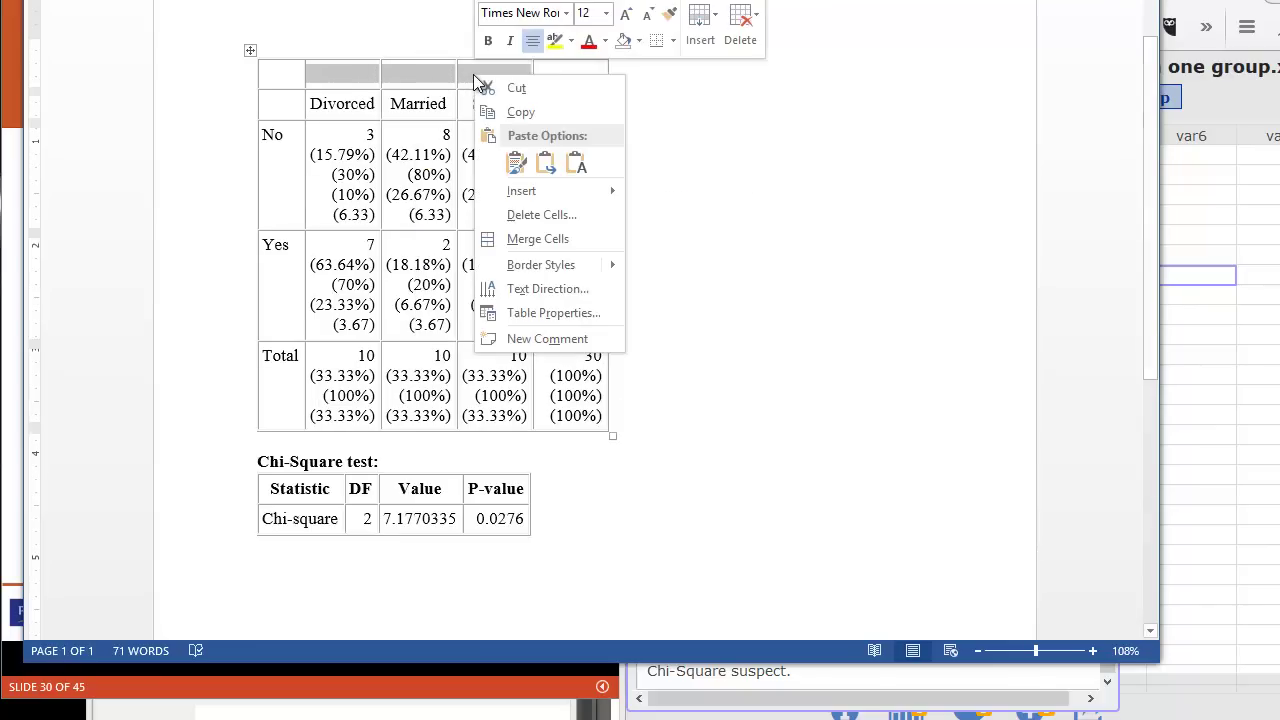
{"action": "left_click", "coordinate": [537, 238]}
{"action": "type", "text": "Marreage"}
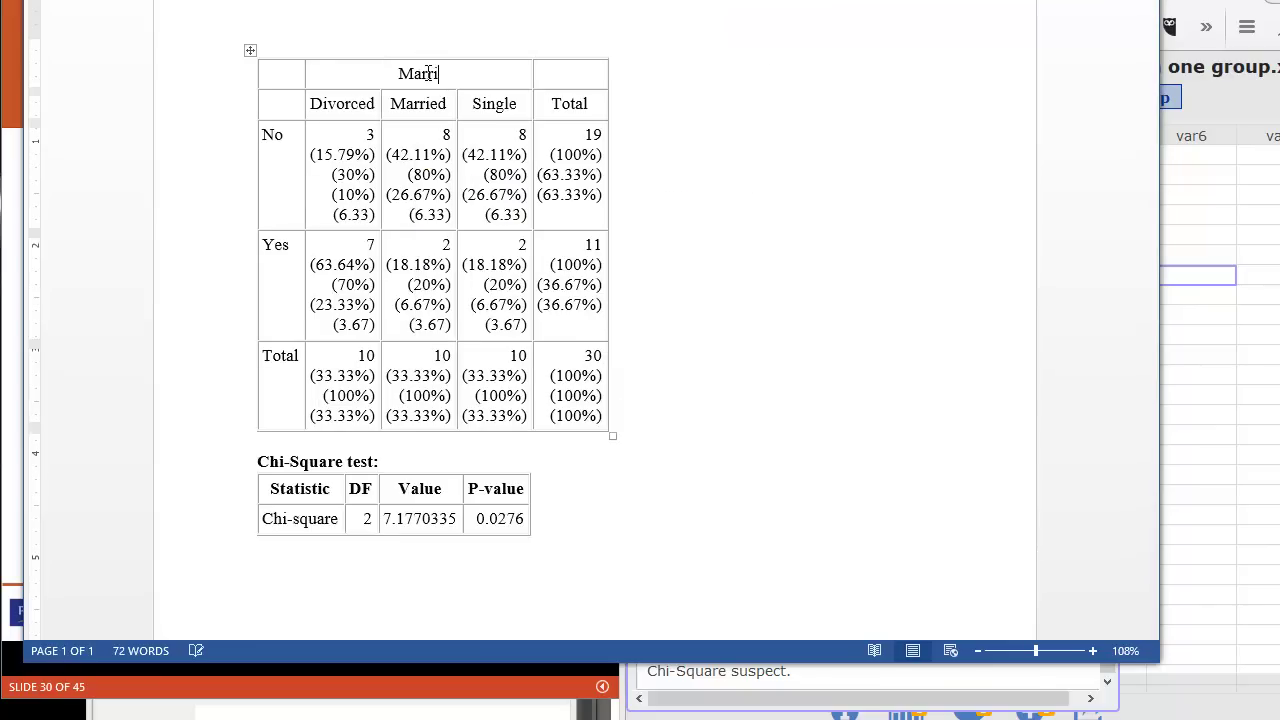
{"action": "type", "text": " Status"}
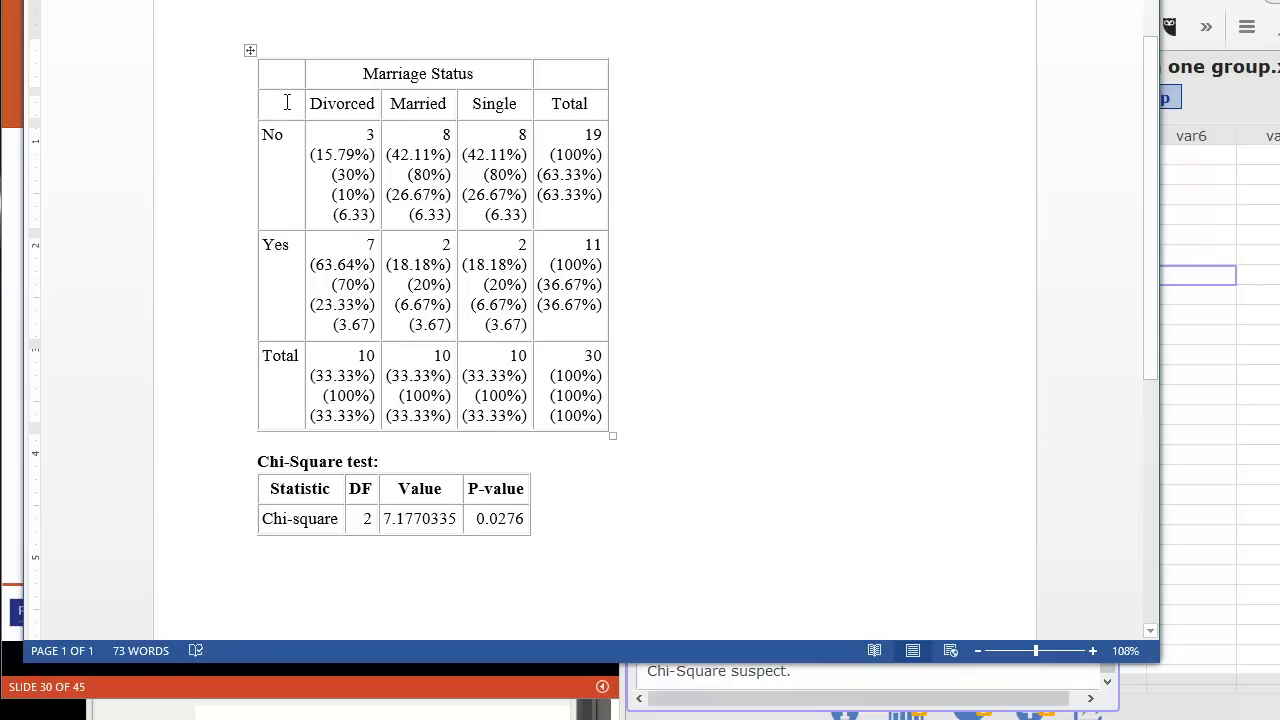
- Label the first column "Prozac Use" and add the line "%within Prozac Use" under No
{"action": "type", "text": "Pro"}
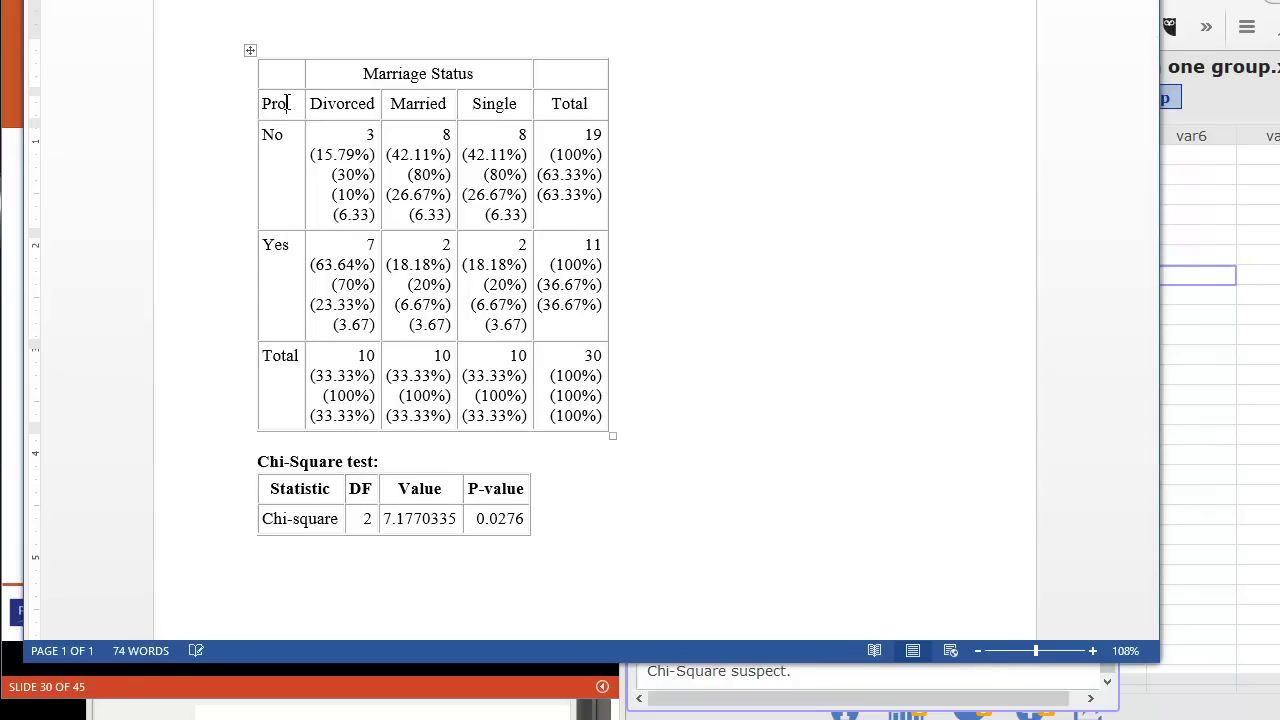
{"action": "type", "text": "zac Use"}
{"action": "left_click", "coordinate": [293, 147]}
{"action": "key", "text": "Return"}
{"action": "type", "text": "%within"}
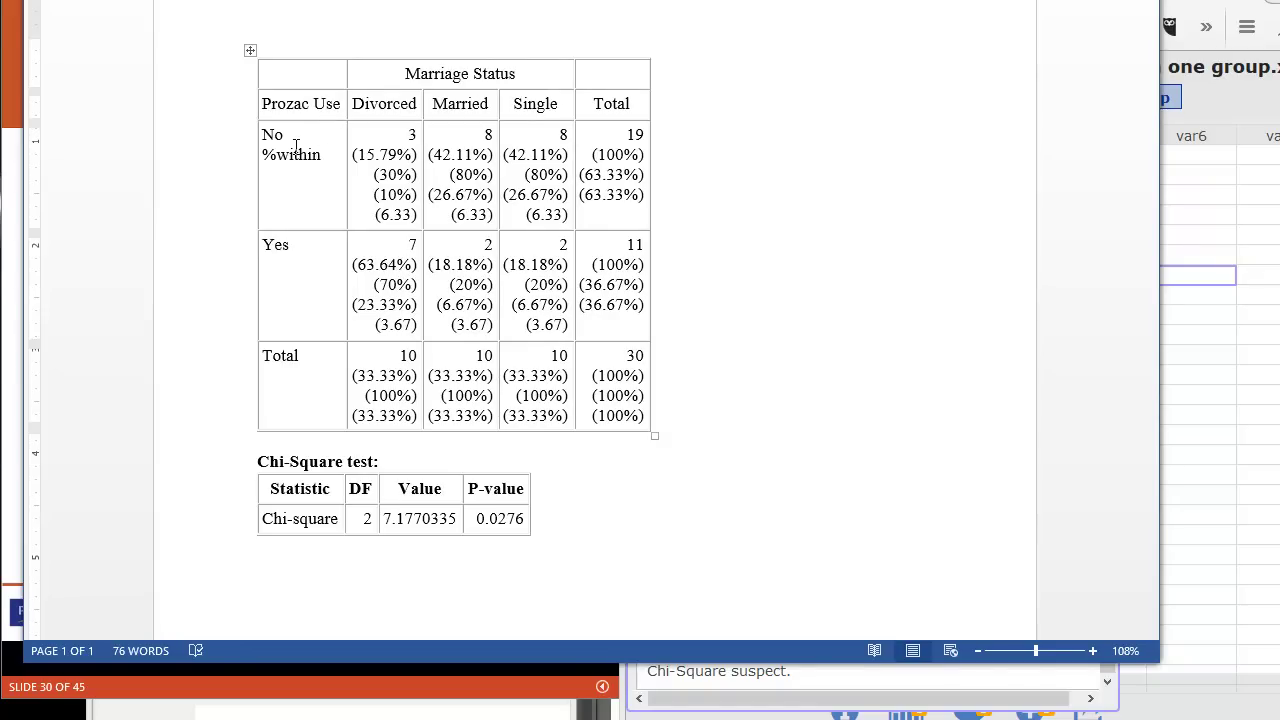
{"action": "type", "text": " Prozac Use"}
- Add the line "% within Marriage Status" in the No cell and put a space after the percent sign in both label lines
{"action": "key", "text": "Return"}
{"action": "type", "text": "% "}
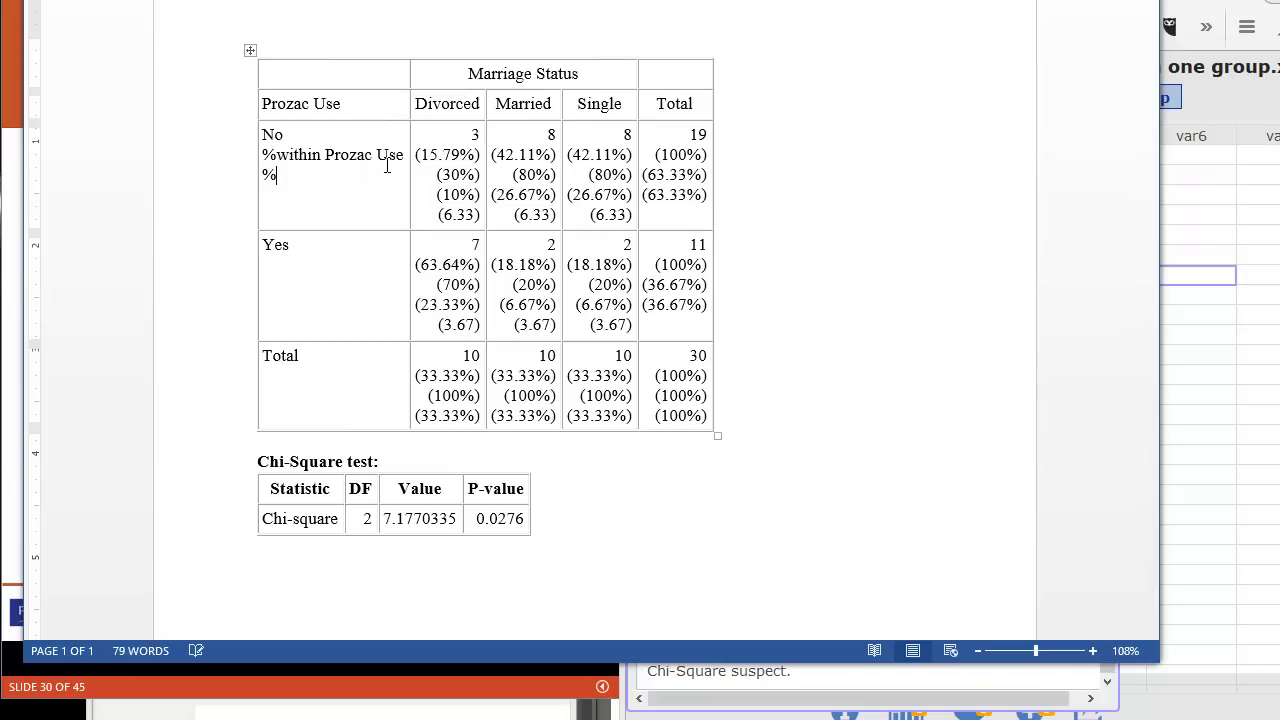
{"action": "type", "text": "within Marriage Status"}
{"action": "key", "text": "Home"}
{"action": "key", "text": "Right"}
{"action": "key", "text": "space"}
{"action": "key", "text": "Up"}
{"action": "key", "text": "Home"}
{"action": "key", "text": "Right"}
{"action": "key", "text": "space"}
- Add the lines "% of Total" and "Expected Count" below the percentage labels in the No cell
{"action": "key", "text": "Down"}
{"action": "key", "text": "End"}
{"action": "key", "text": "Return"}
{"action": "type", "text": "% of Total"}
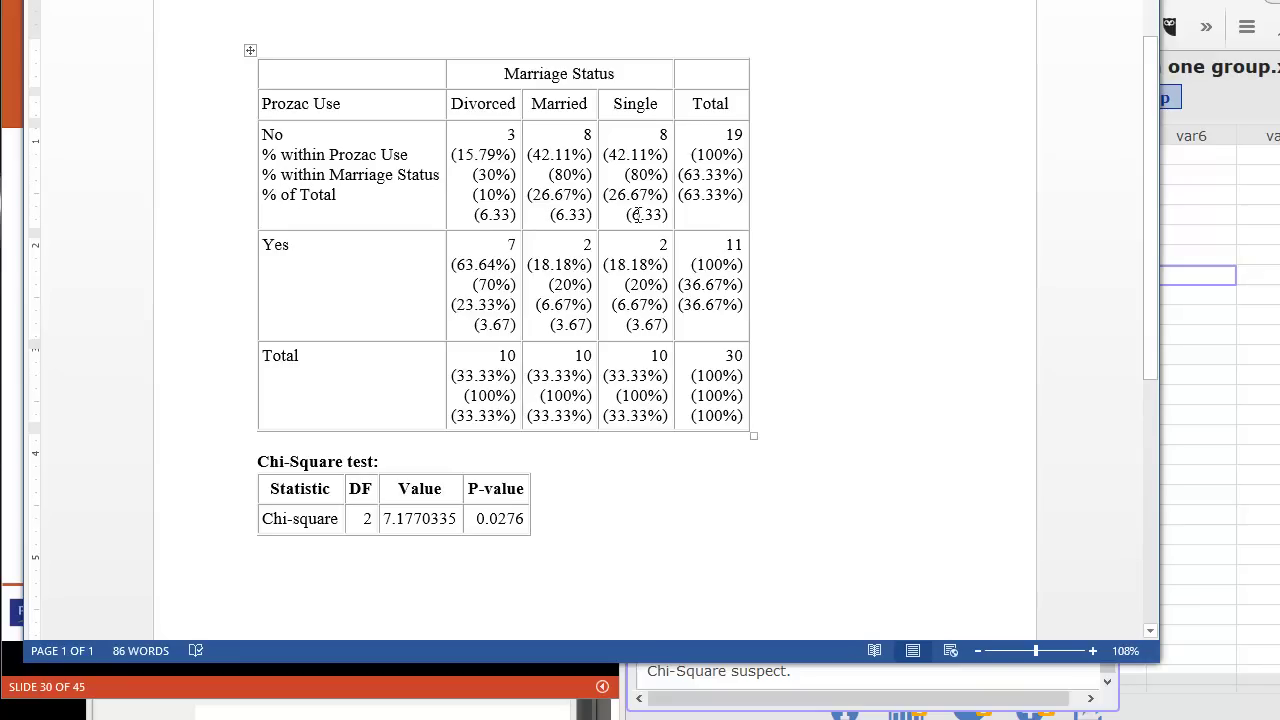
{"action": "key", "text": "Return"}
{"action": "type", "text": "Expected Count"}
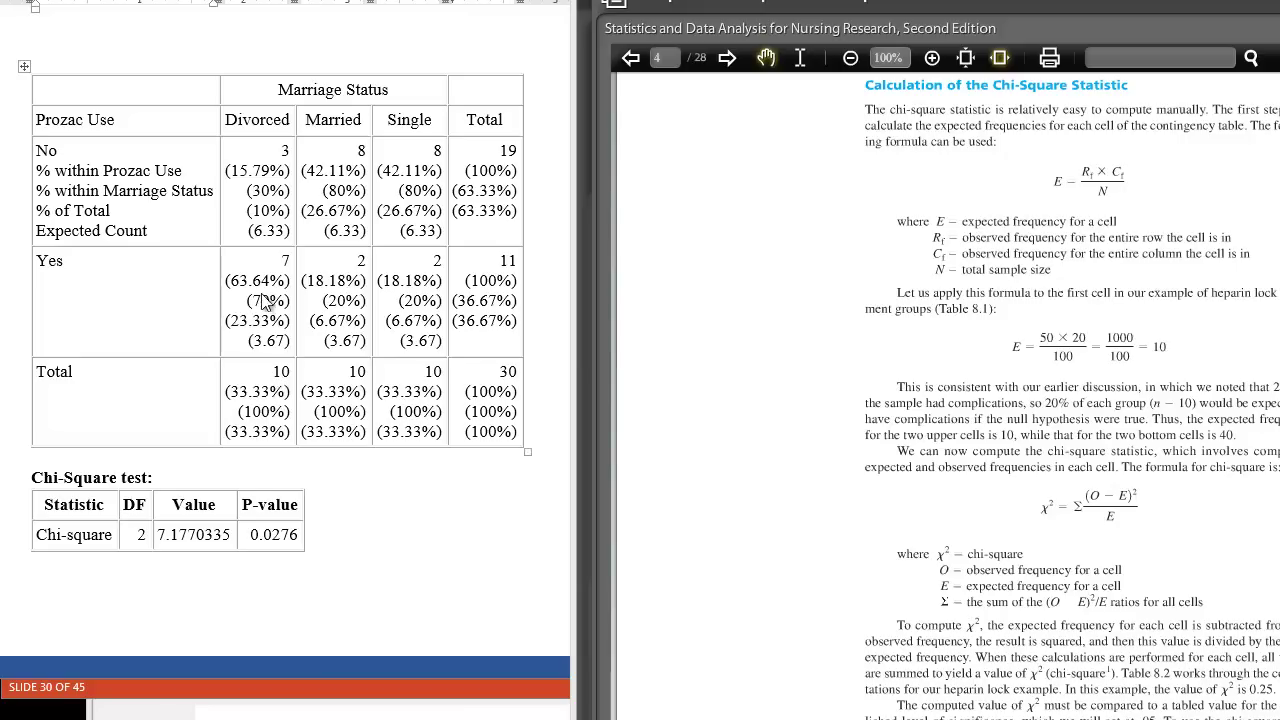
- Re-enter the expected count in the Divorced column of the No row as (6.33)
{"action": "left_click", "coordinate": [256, 231]}
{"action": "left_click_drag", "start_coordinate": [250, 231], "coordinate": [271, 231]}
{"action": "type", "text": "6.33"}
{"action": "key", "text": "Home"}
{"action": "type", "text": "("}
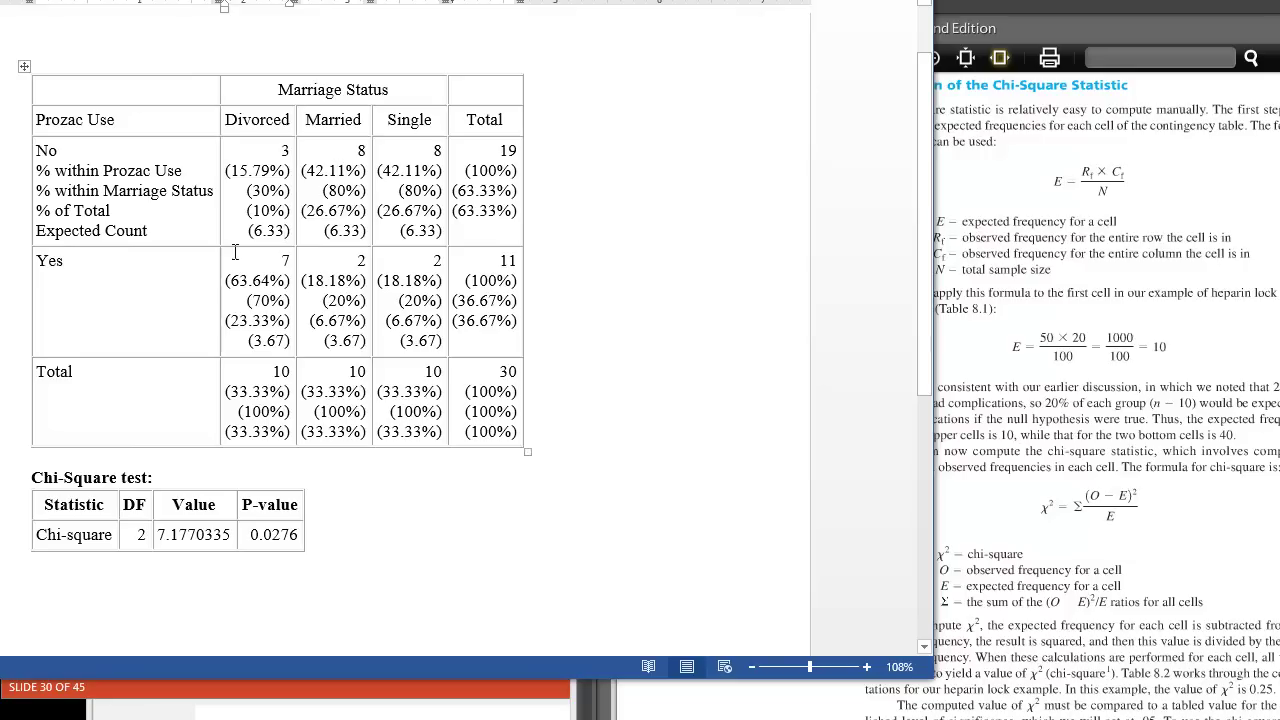
- Copy the four label lines from "% within Prozac Use" to "Expected Count" in the No cell into the Yes and Total cells
{"action": "double_click", "coordinate": [139, 534]}
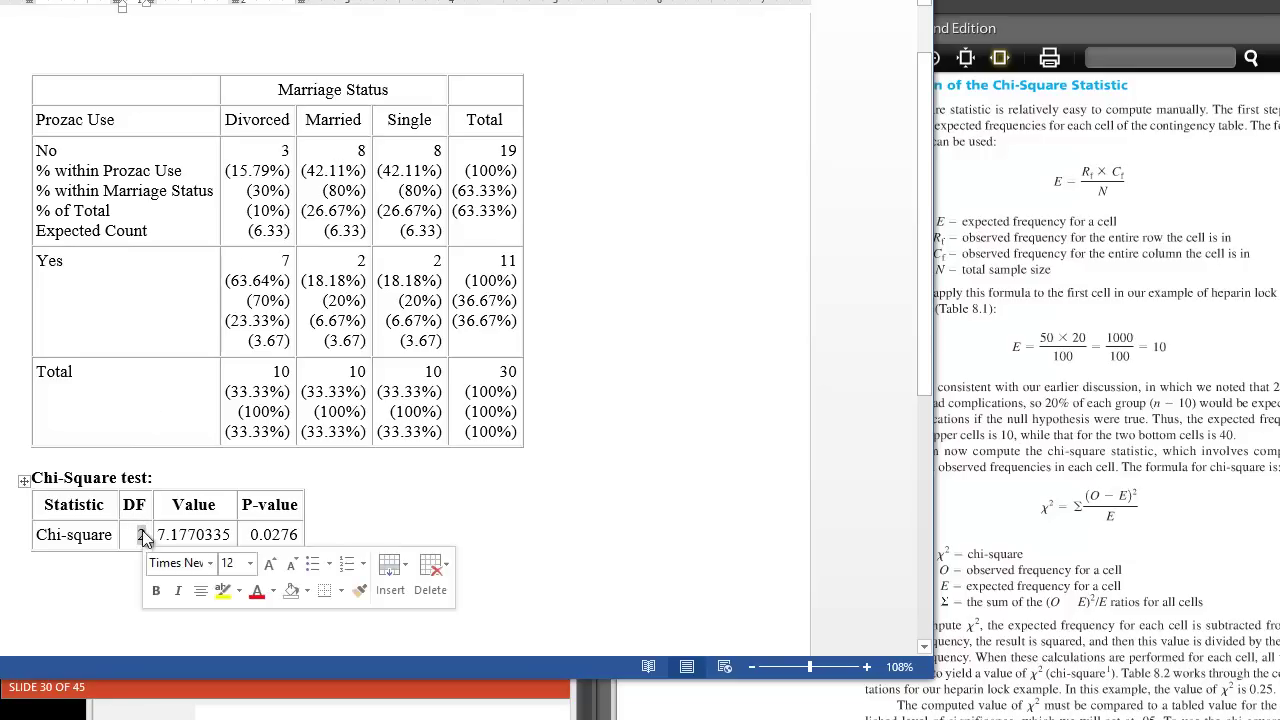
{"action": "left_click", "coordinate": [43, 172]}
{"action": "left_click_drag", "start_coordinate": [43, 172], "coordinate": [170, 240]}
{"action": "key", "text": "ctrl+c"}
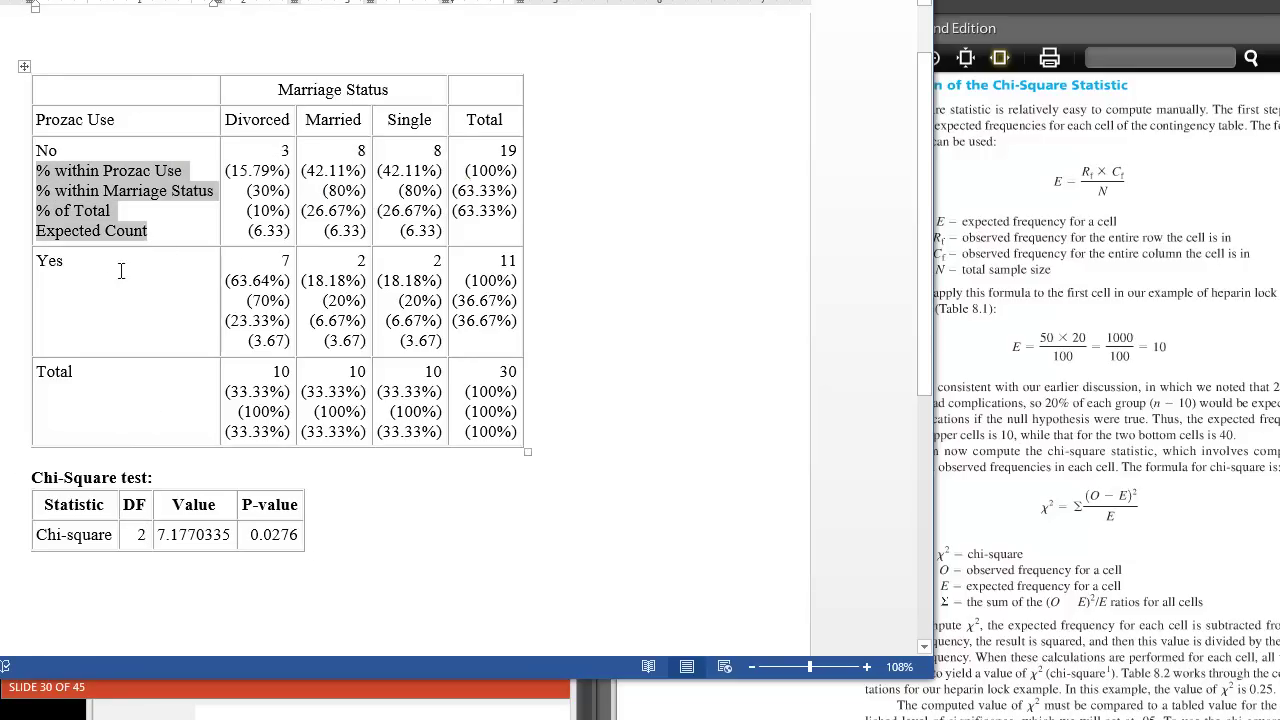
{"action": "left_click", "coordinate": [95, 262]}
{"action": "key", "text": "Return"}
{"action": "key", "text": "ctrl+v"}
{"action": "key", "text": "Return"}
{"action": "key", "text": "ctrl+v"}
- Remove the "Expected Count" line from the Total cell so its labels end at "% of Total"
{"action": "left_click_drag", "start_coordinate": [37, 452], "coordinate": [147, 452]}
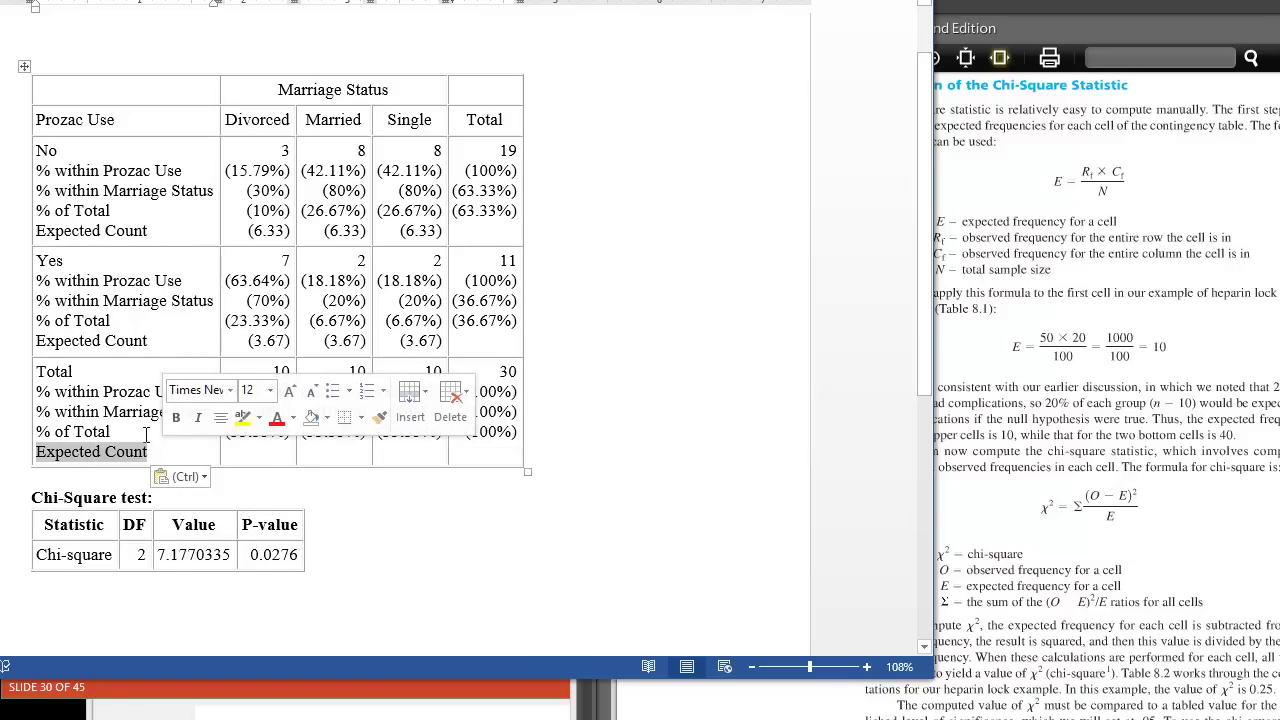
{"action": "key", "text": "BackSpace"}
{"action": "key", "text": "BackSpace"}
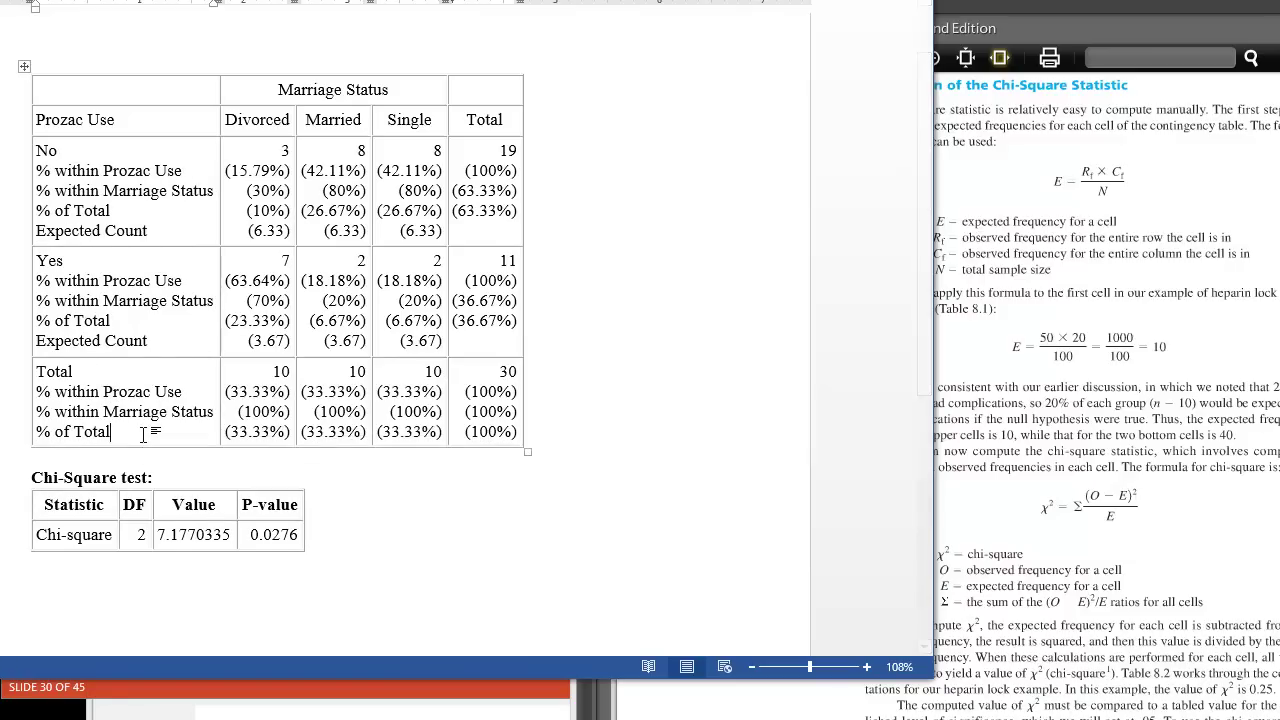
- Examine the P-value and the chi-square value in the Chi-Square test table
{"action": "left_click", "coordinate": [188, 91]}
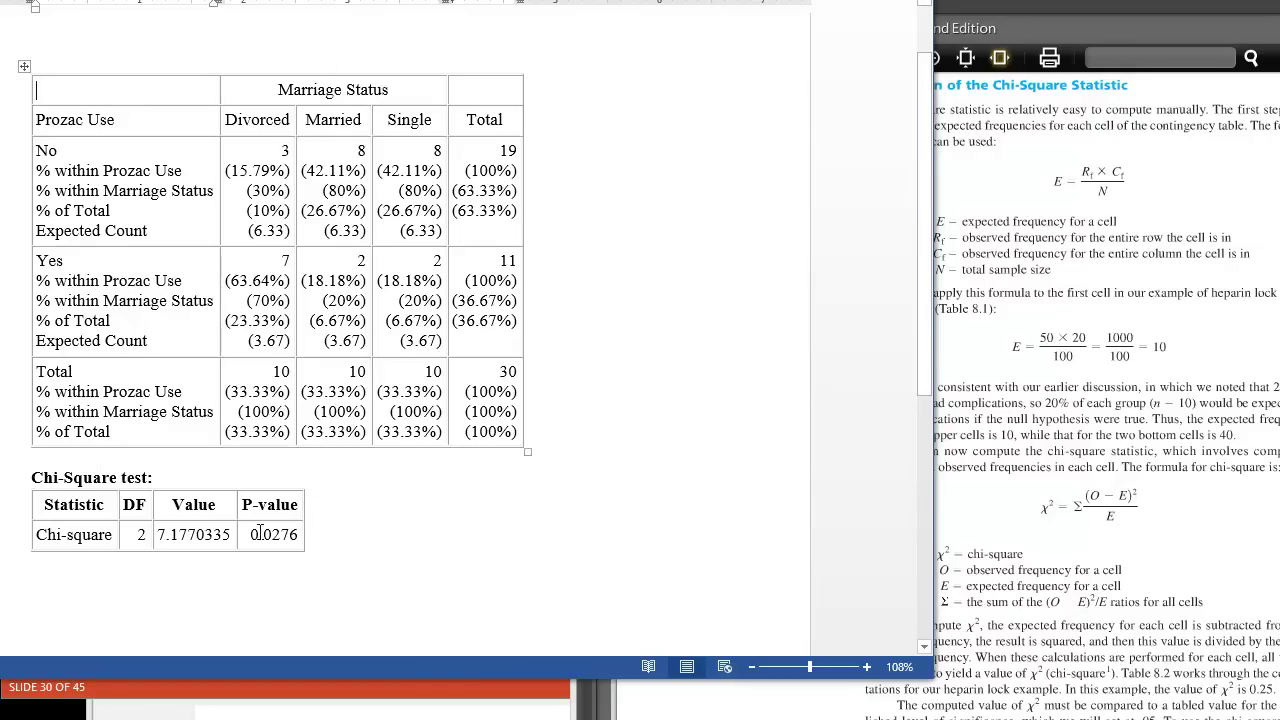
{"action": "left_click_drag", "start_coordinate": [250, 535], "coordinate": [300, 535]}
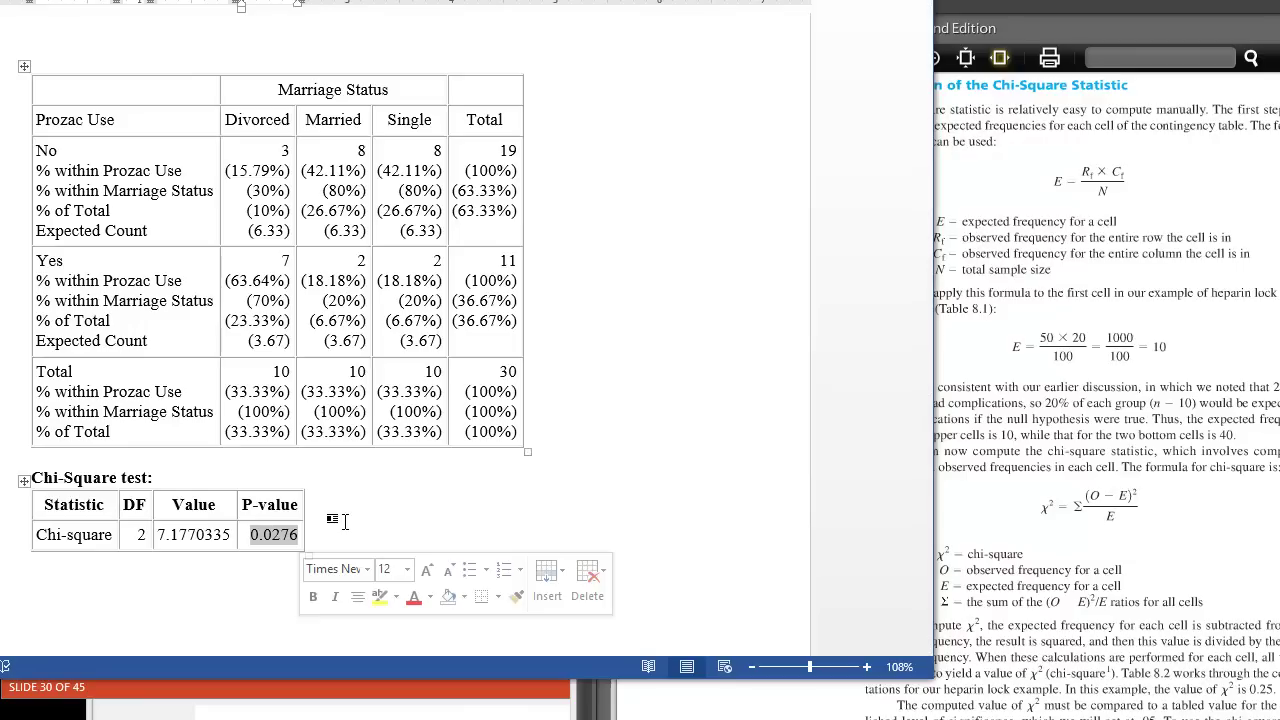
{"action": "left_click_drag", "start_coordinate": [159, 535], "coordinate": [232, 535]}
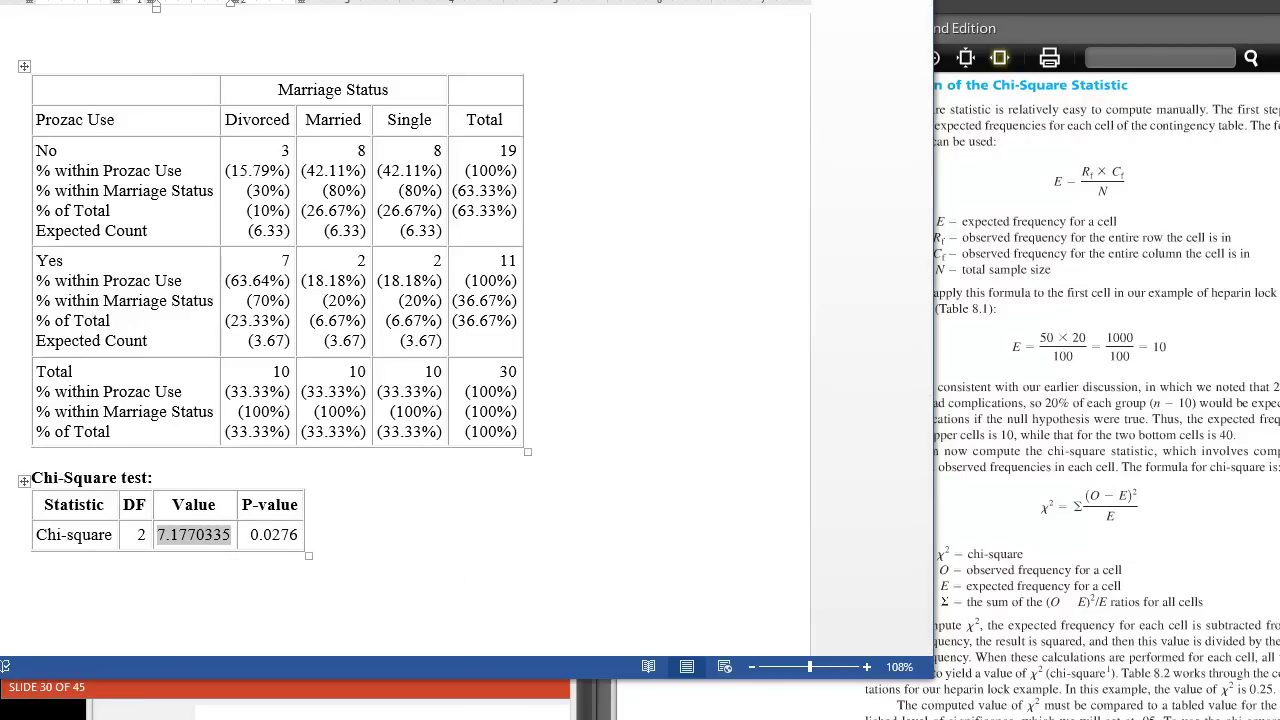
- Bring the Migraine Headache slide into view and switch to the empty StatCrunch data table beside it
{"action": "key", "text": "alt+Tab"}
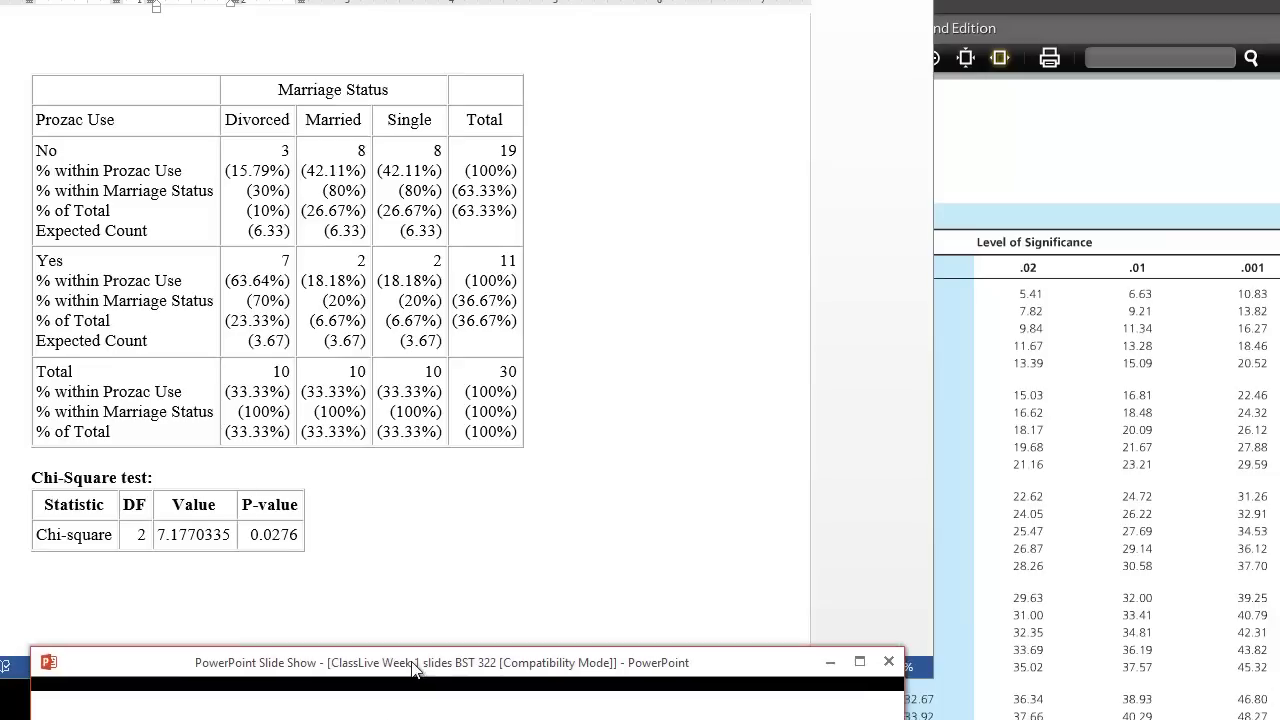
{"action": "left_click_drag", "start_coordinate": [412, 691], "coordinate": [390, 28]}
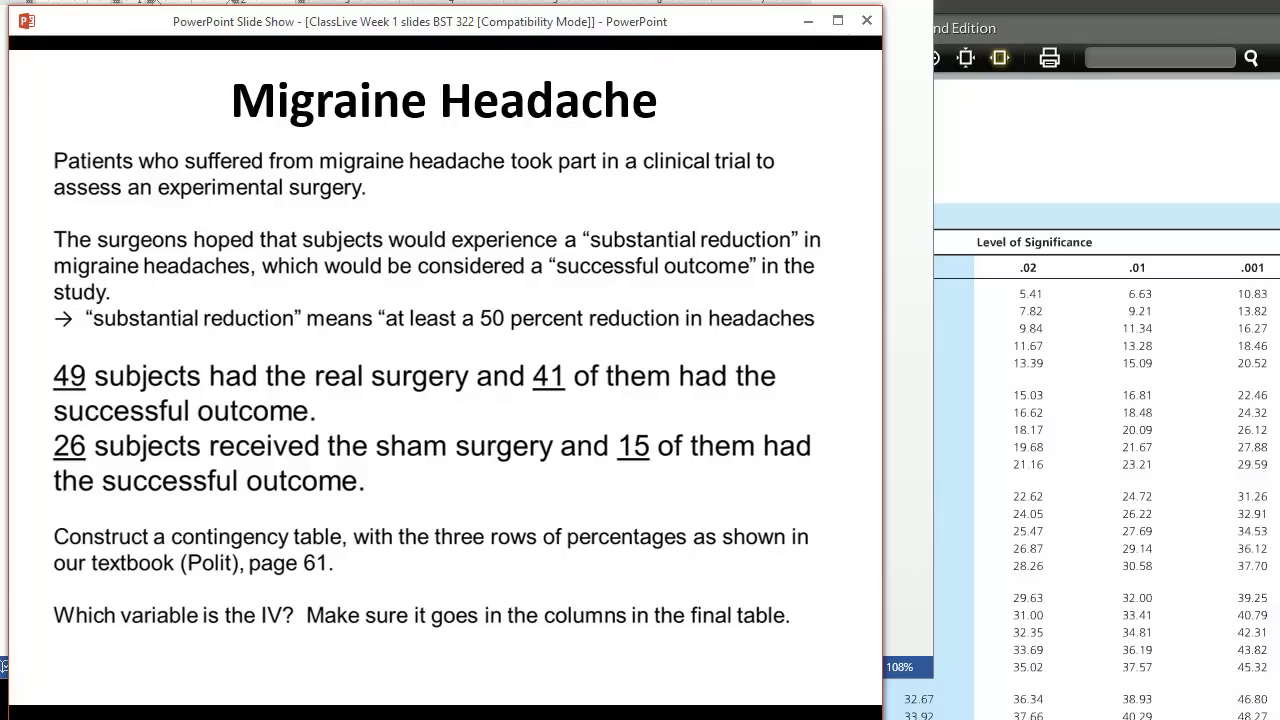
{"action": "key", "text": "alt+Tab"}
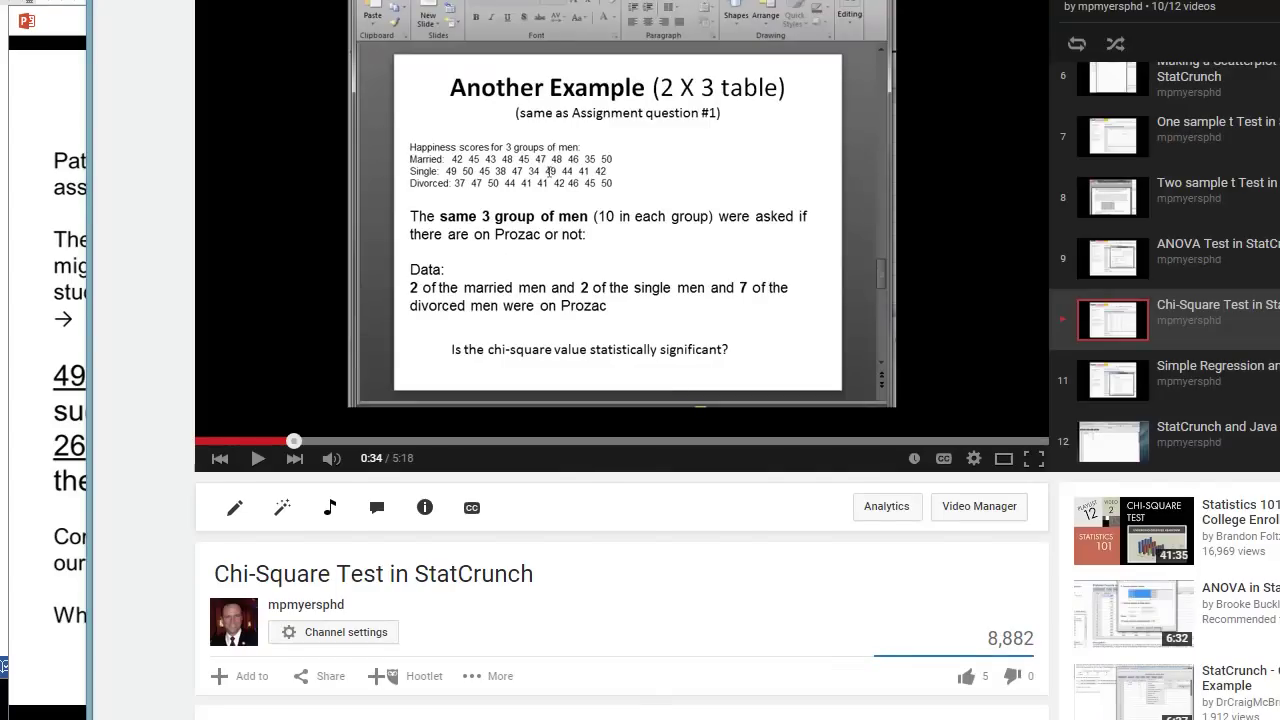
{"action": "key", "text": "alt+Tab"}
{"action": "left_click", "coordinate": [1030, 5]}
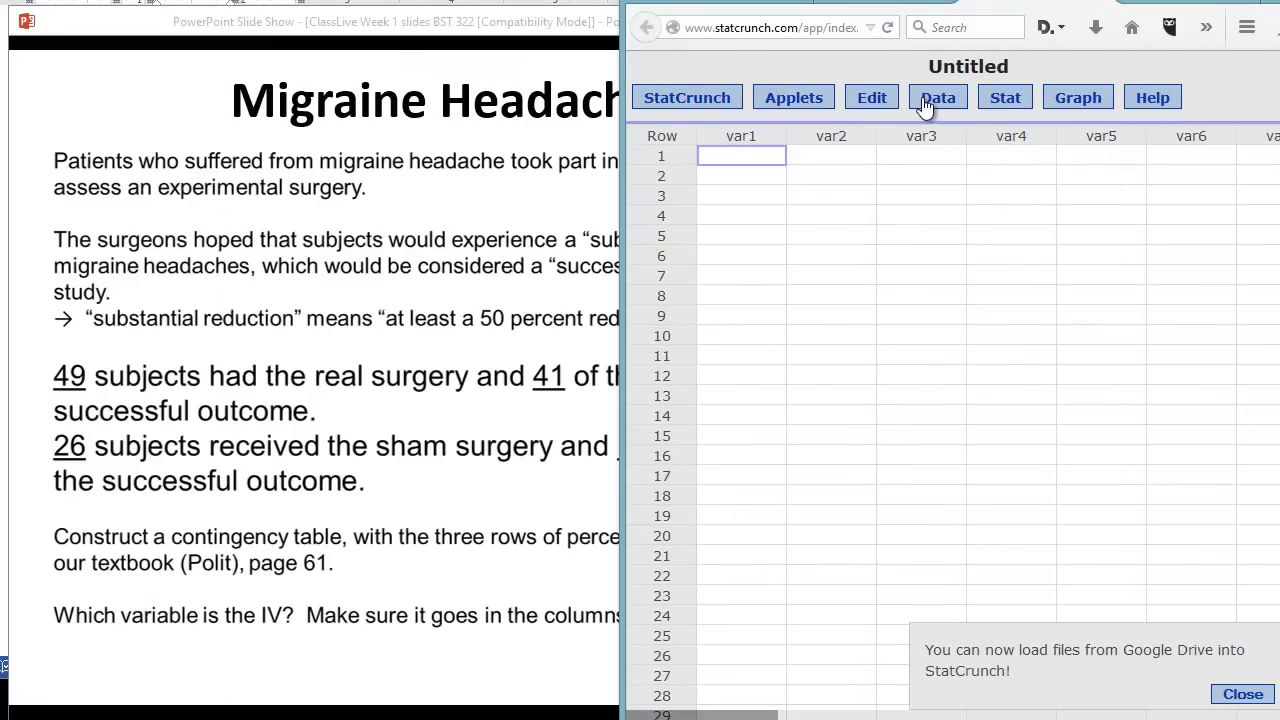
- Name the first data column "Success" and enter Yes and No in its first two rows
{"action": "left_click", "coordinate": [747, 157]}
{"action": "left_click", "coordinate": [733, 135]}
{"action": "left_click_drag", "start_coordinate": [733, 135], "coordinate": [698, 136]}
{"action": "type", "text": "Success"}
{"action": "key", "text": "Return"}
{"action": "type", "text": "Yes"}
{"action": "key", "text": "Return"}
{"action": "type", "text": "No"}
- Rename the second column "Real" and the third column "Sham"
{"action": "left_click", "coordinate": [849, 135]}
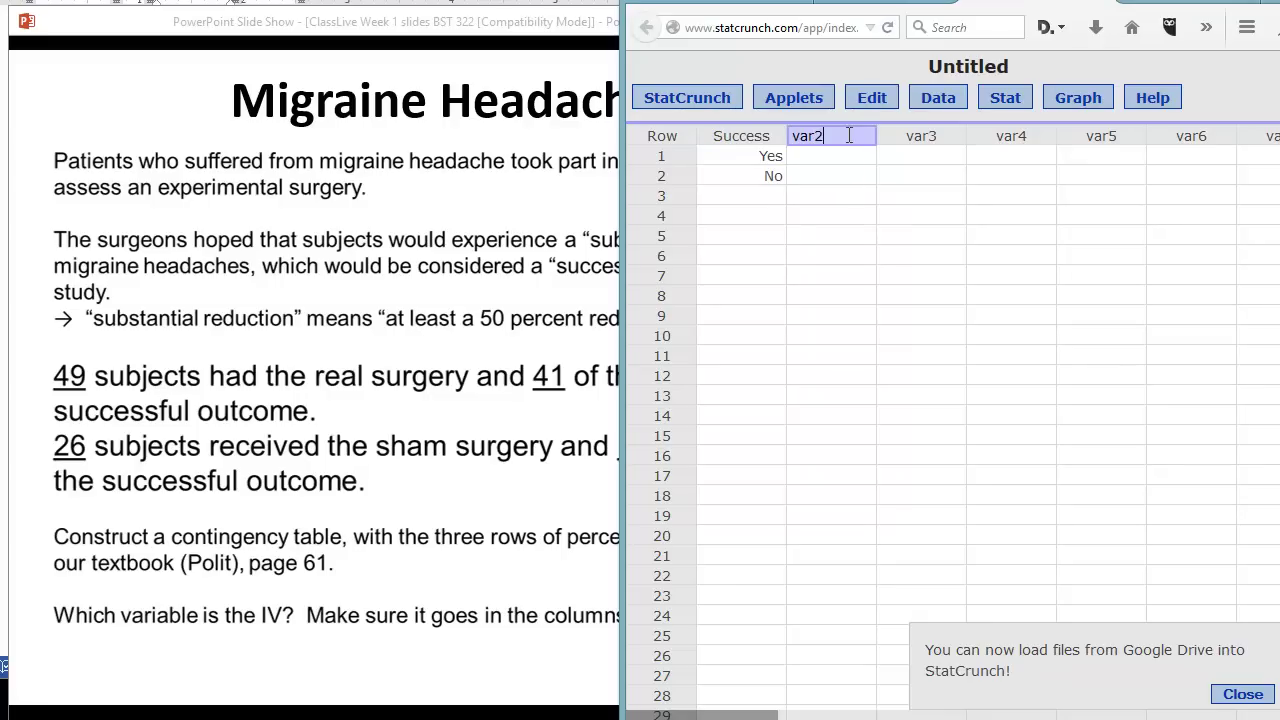
{"action": "key", "text": "BackSpace"}
{"action": "key", "text": "BackSpace"}
{"action": "key", "text": "BackSpace"}
{"action": "key", "text": "BackSpace"}
{"action": "type", "text": "Real"}
{"action": "left_click", "coordinate": [918, 136]}
{"action": "key", "text": "BackSpace"}
{"action": "key", "text": "BackSpace"}
{"action": "key", "text": "BackSpace"}
{"action": "key", "text": "BackSpace"}
{"action": "type", "text": "Sham"}
- Enter the surgery counts for Yes and No: 41 and 8 under Real, 15 and 11 under Sham
{"action": "left_click", "coordinate": [850, 158]}
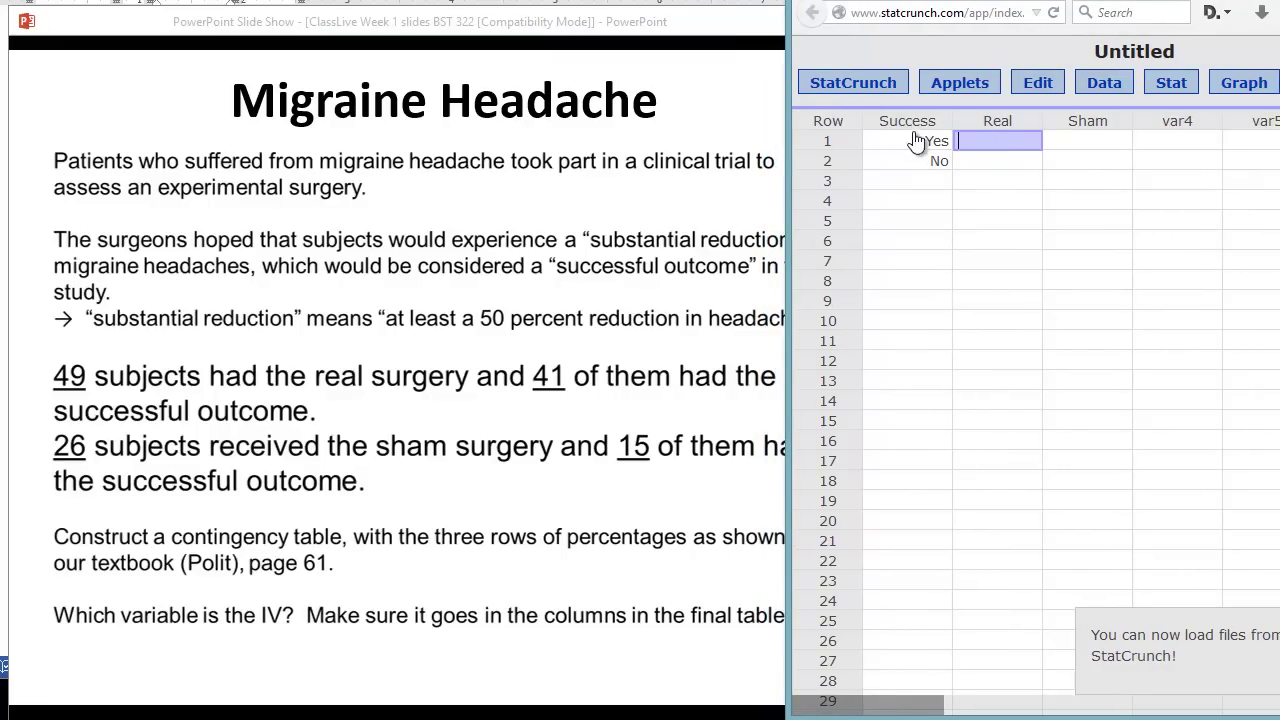
{"action": "type", "text": "41"}
{"action": "left_click", "coordinate": [1003, 159]}
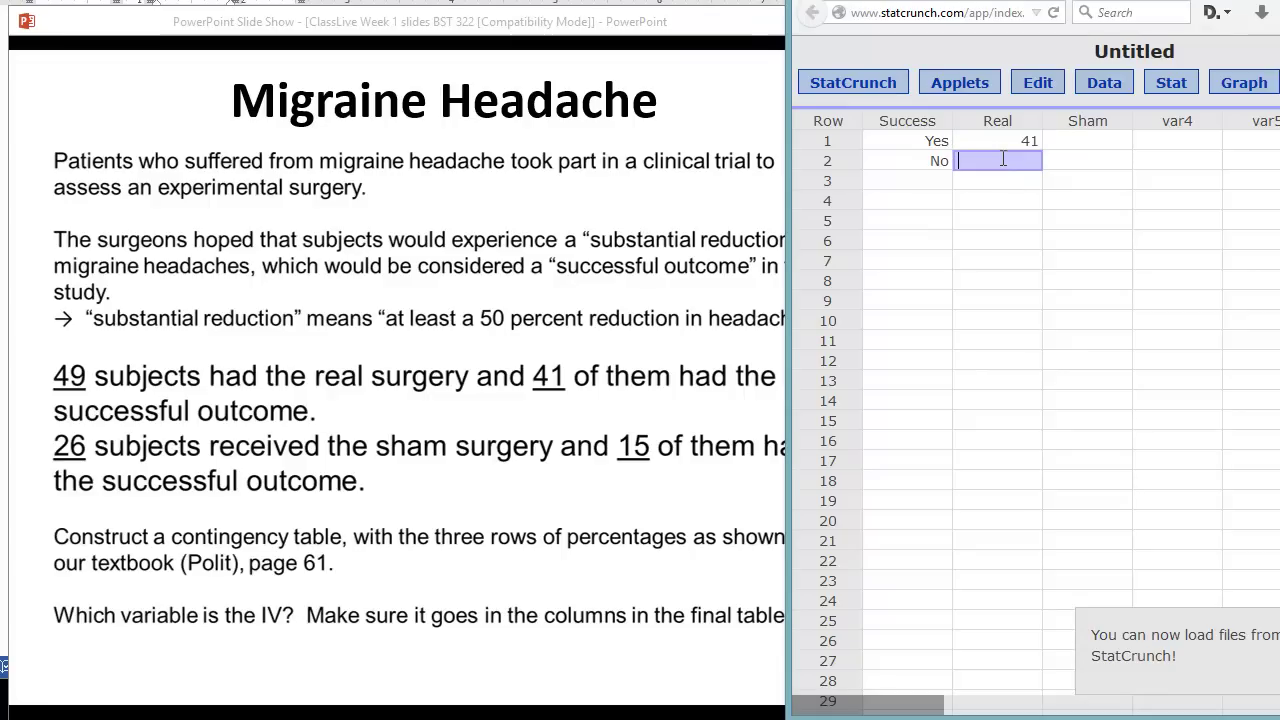
{"action": "type", "text": "8"}
{"action": "left_click", "coordinate": [1100, 141]}
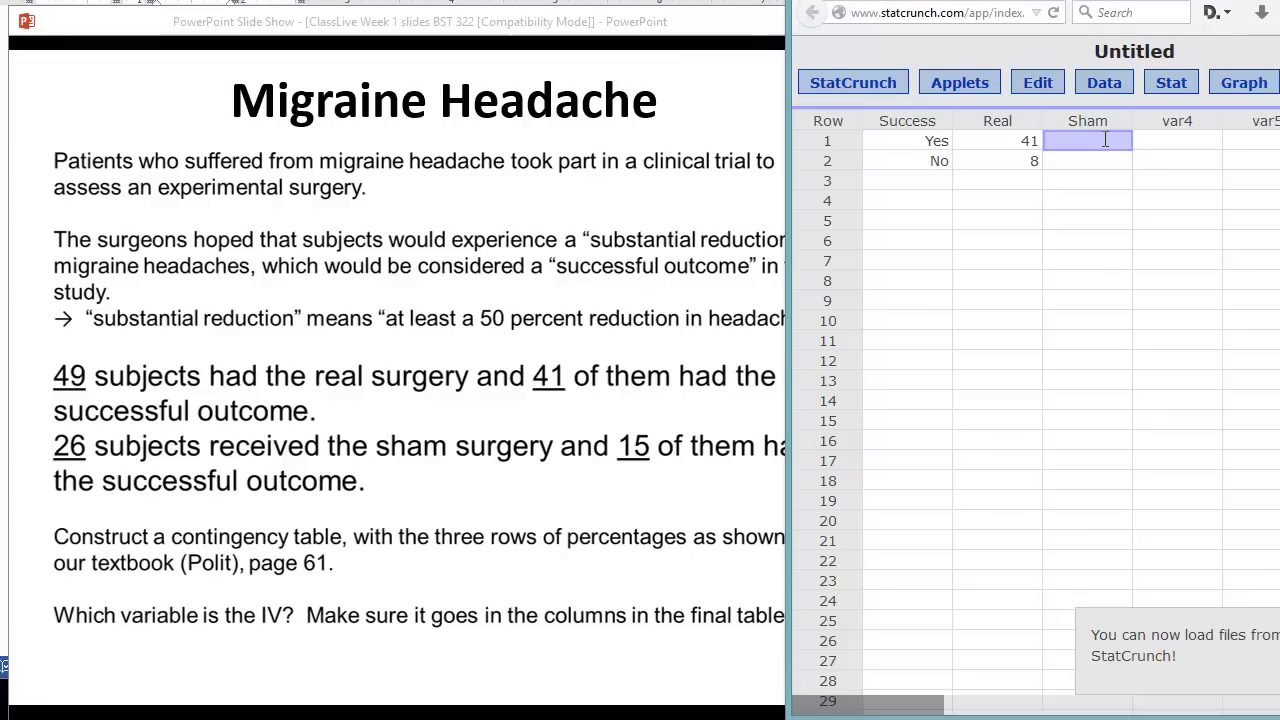
{"action": "type", "text": "15"}
{"action": "left_click", "coordinate": [1096, 161]}
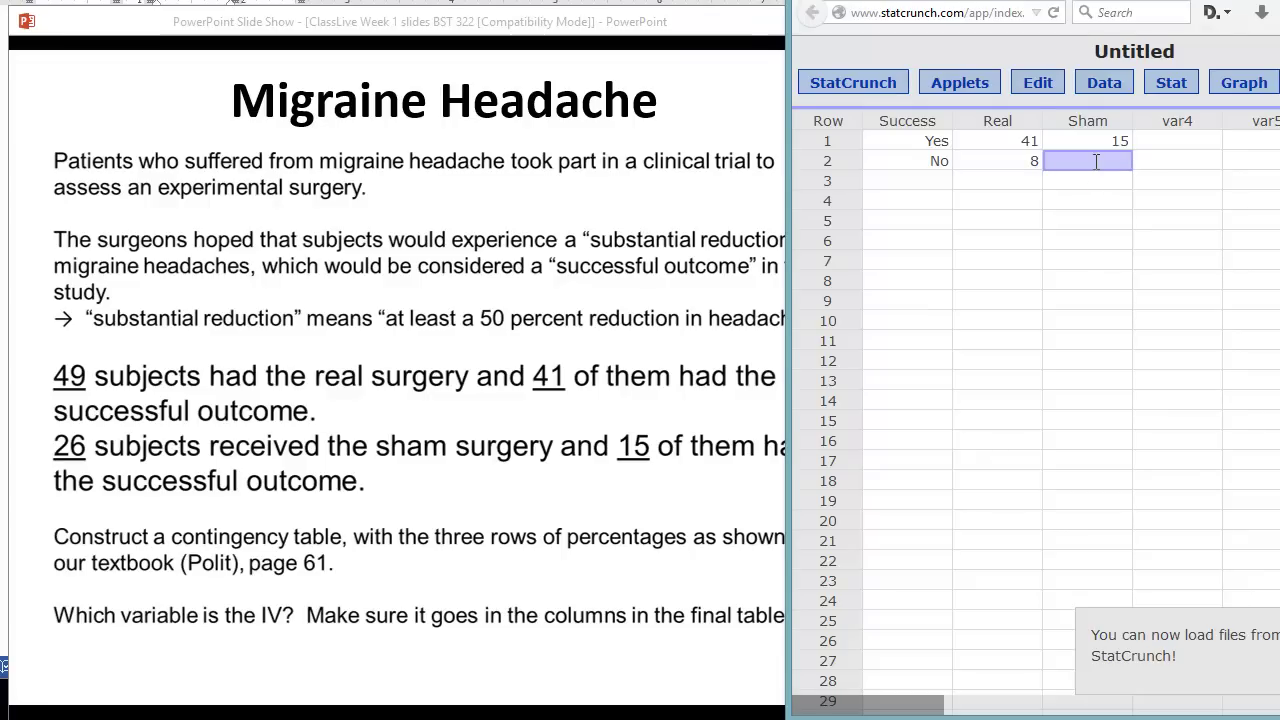
{"action": "type", "text": "11"}
{"action": "left_click", "coordinate": [1150, 222]}
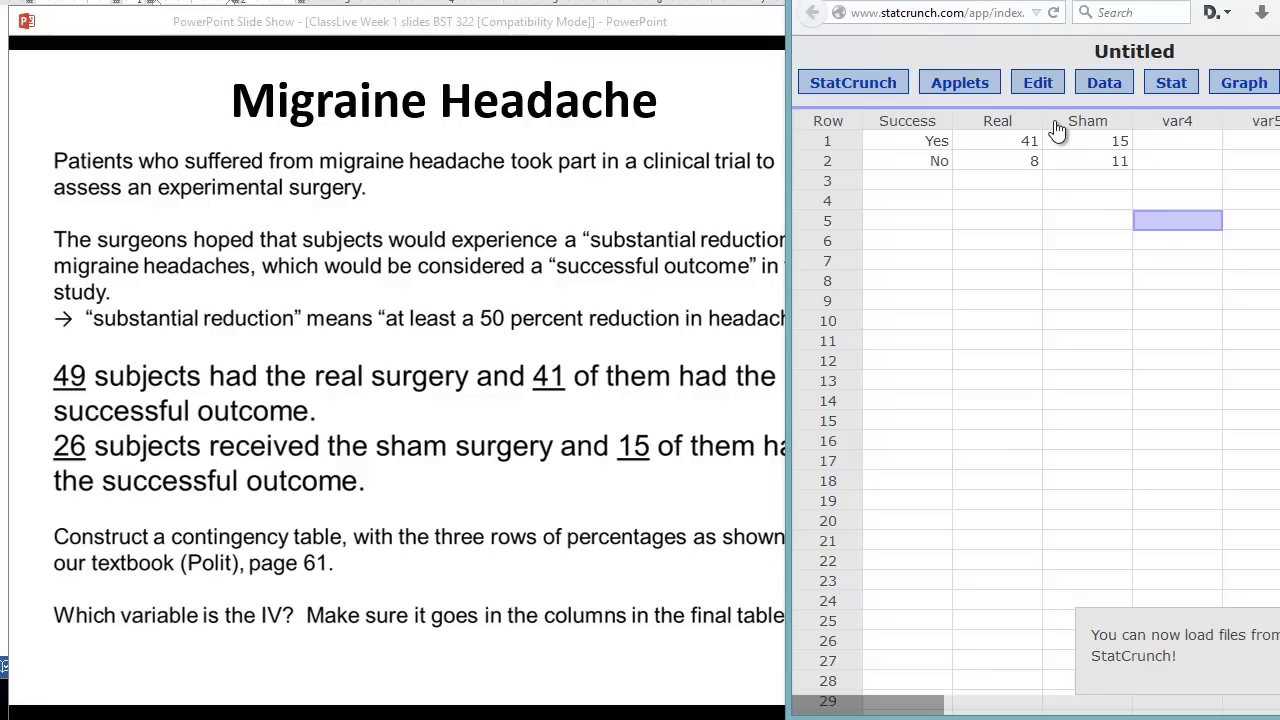
- Set up a contingency table with summary, using Success as row labels and Real and Sham as the columns
{"action": "left_click", "coordinate": [1176, 88]}
{"action": "mouse_move", "coordinate": [1178, 155]}
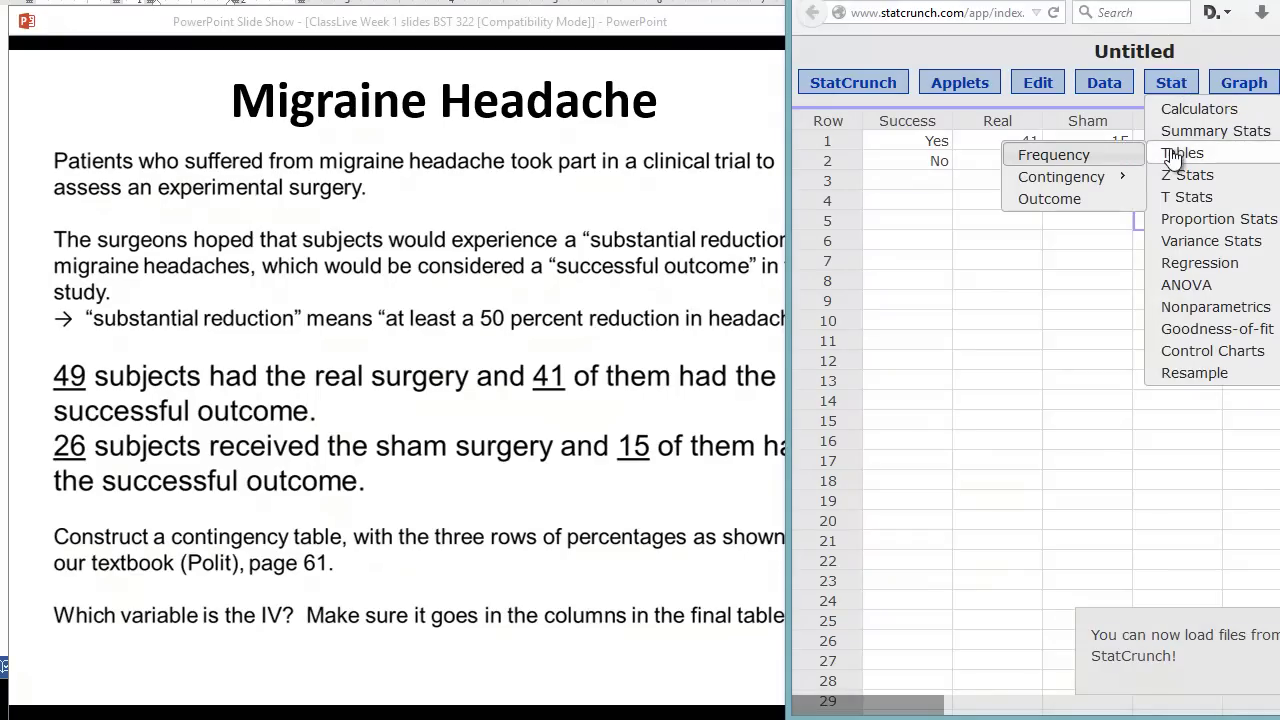
{"action": "mouse_move", "coordinate": [1092, 186]}
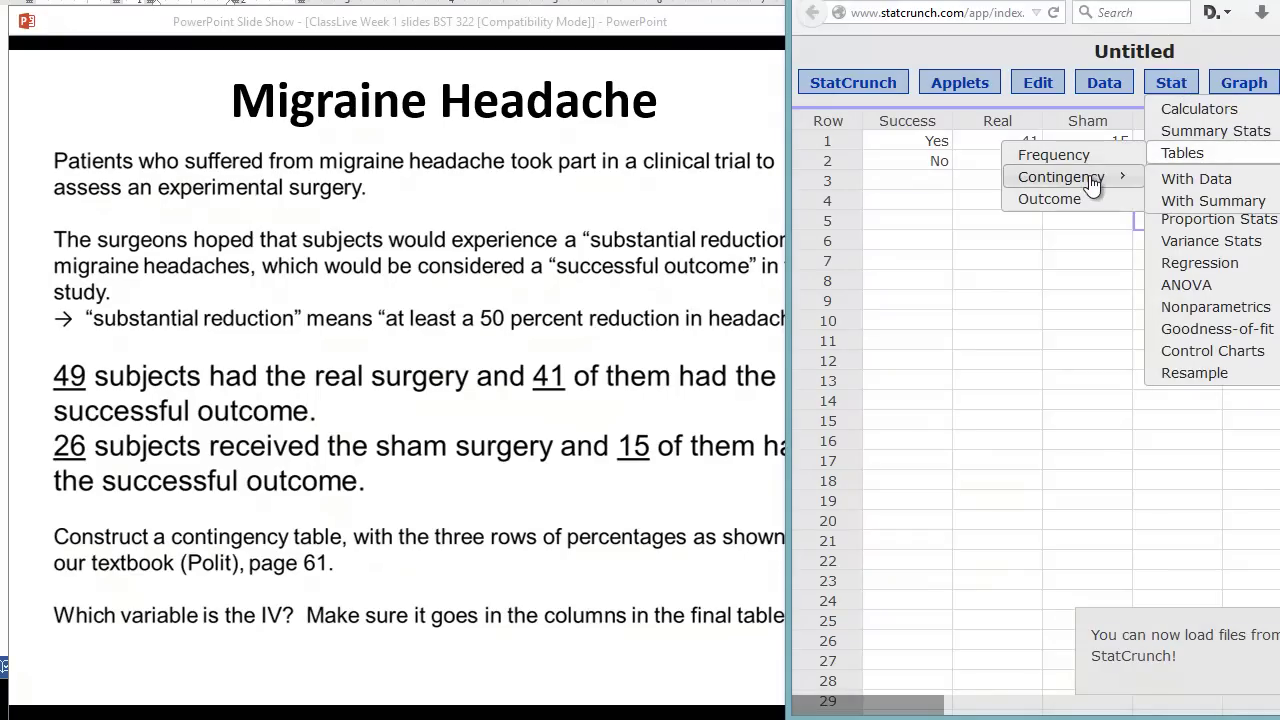
{"action": "left_click", "coordinate": [1197, 205]}
{"action": "left_click_drag", "start_coordinate": [1000, 2], "coordinate": [760, 2]}
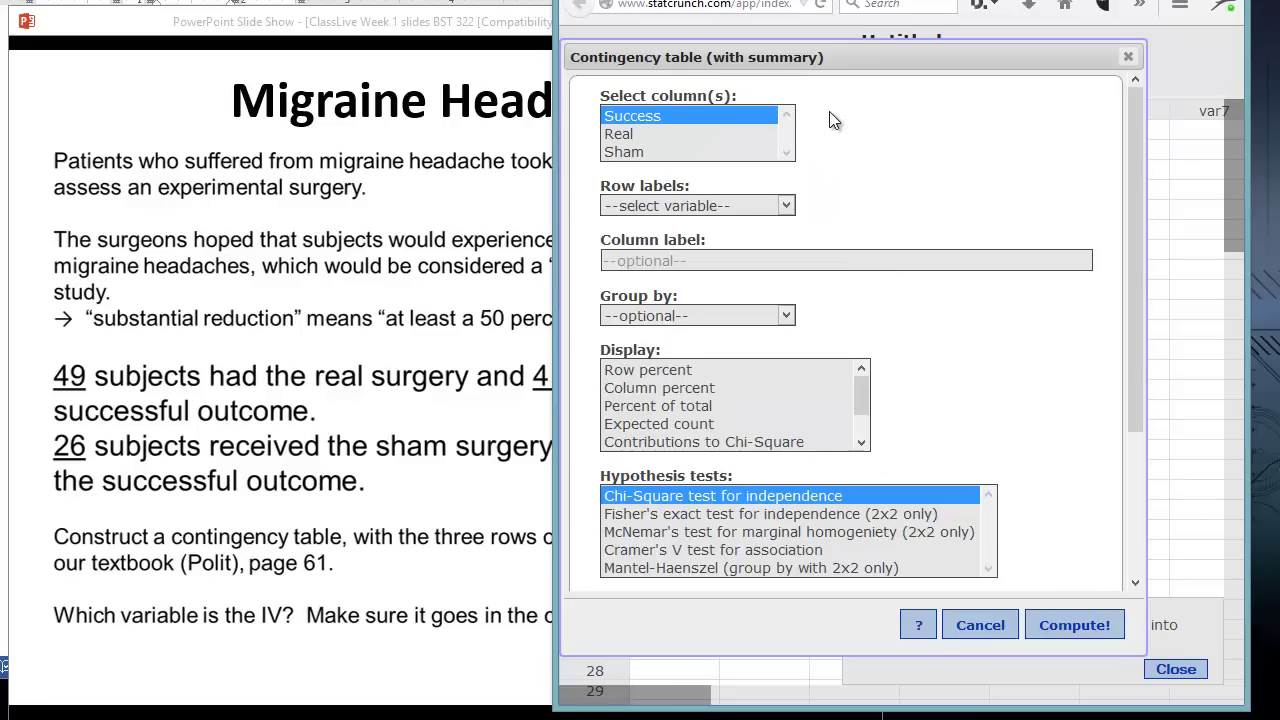
{"action": "left_click", "coordinate": [786, 205]}
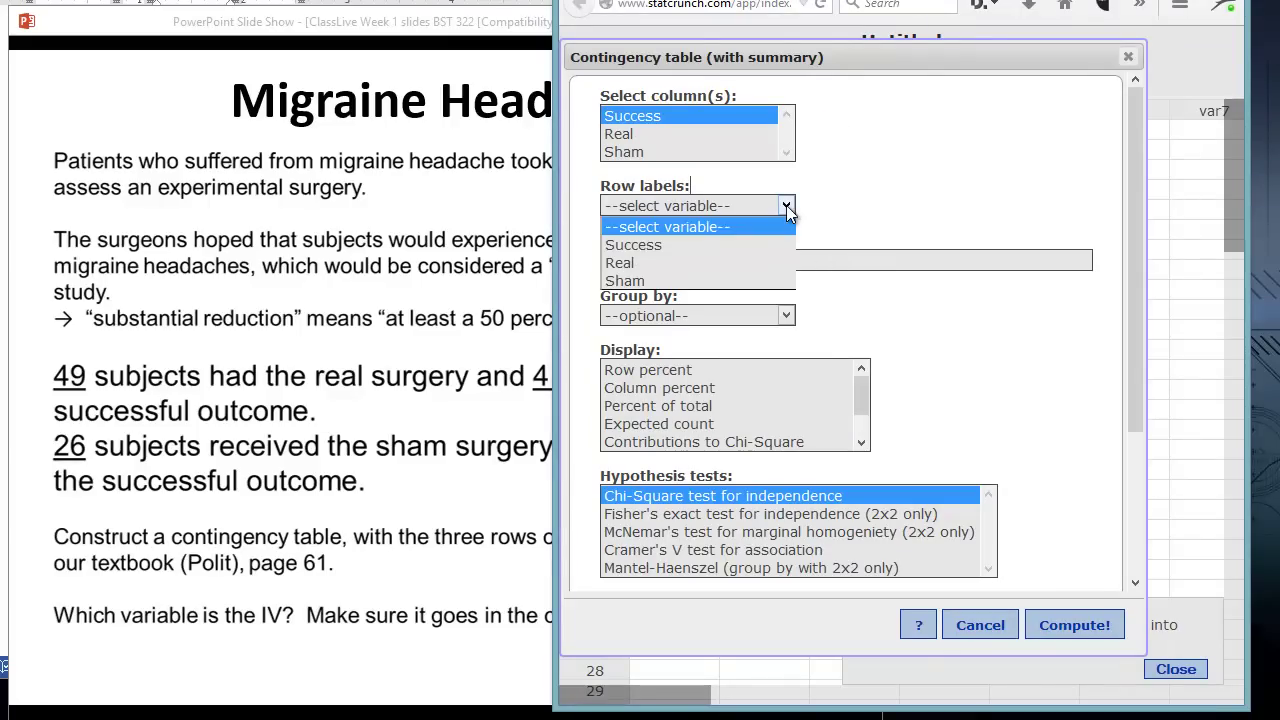
{"action": "left_click", "coordinate": [739, 244]}
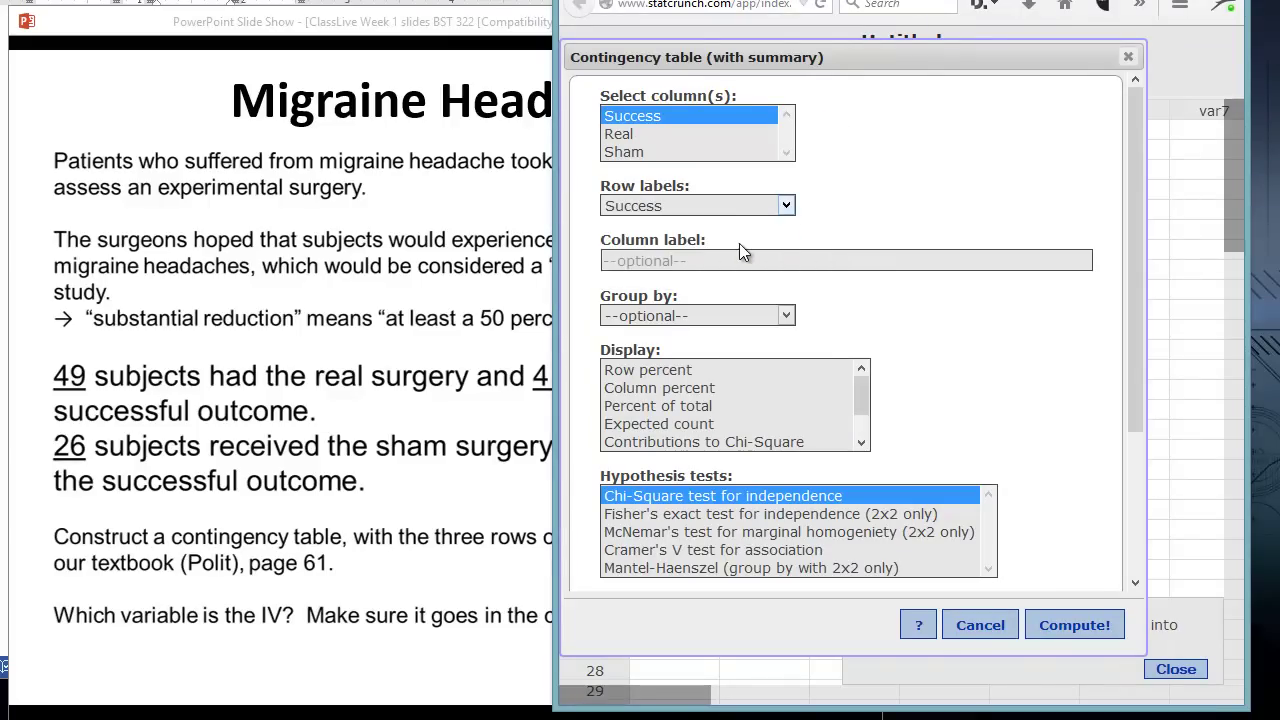
{"action": "left_click", "coordinate": [639, 152], "text": "shift"}
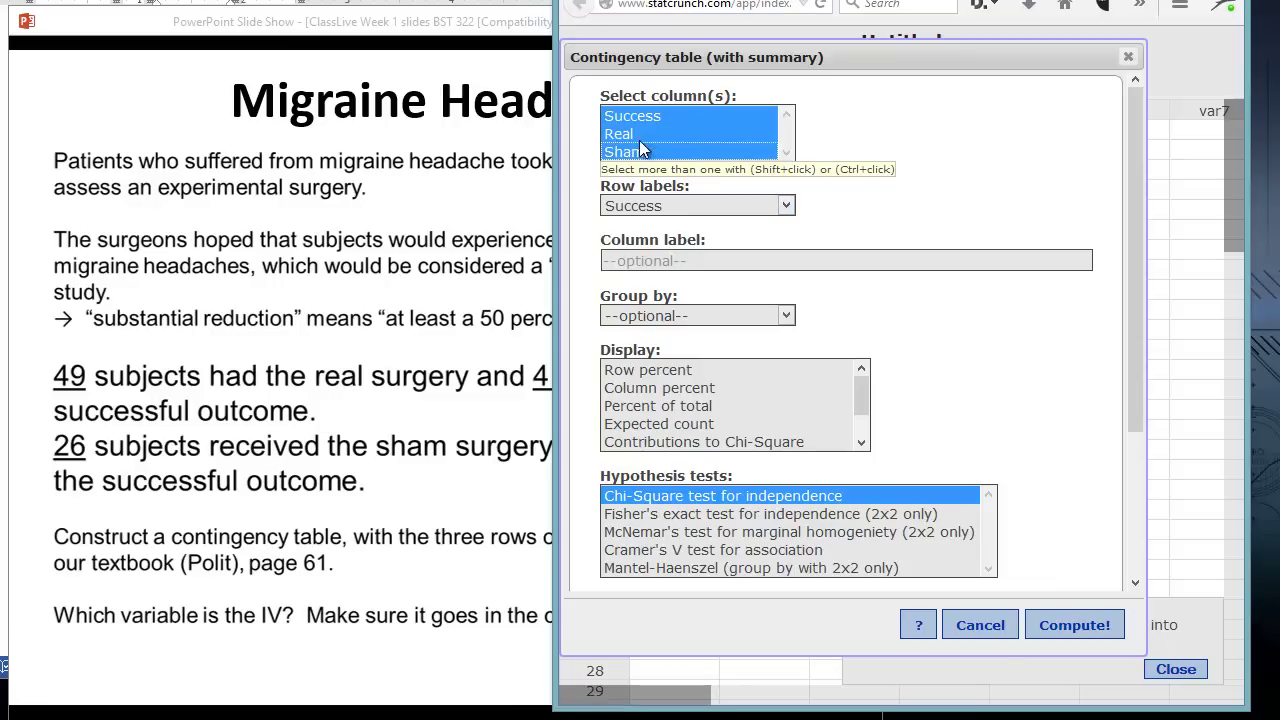
{"action": "left_click", "coordinate": [639, 120], "text": "ctrl"}
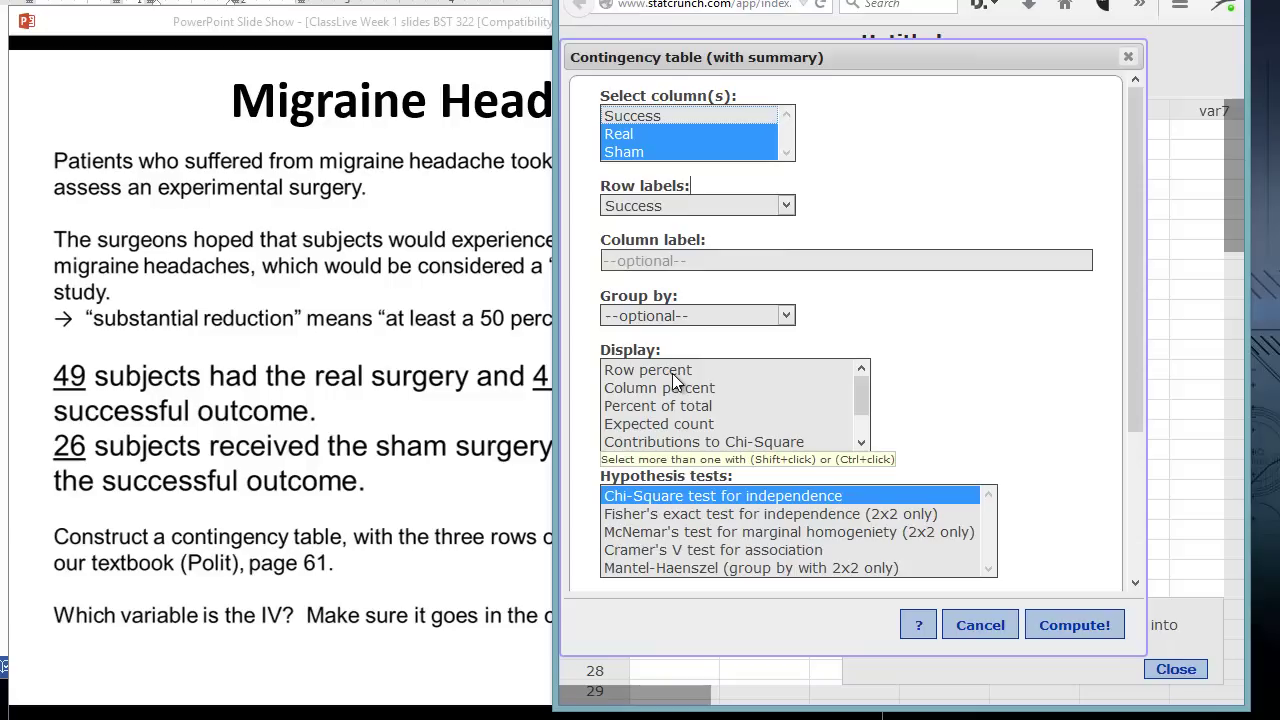
- Compute the table with row percent, column percent, percent of total and expected count, keeping the Chi-Square test for independence
{"action": "left_click_drag", "start_coordinate": [673, 378], "coordinate": [675, 430]}
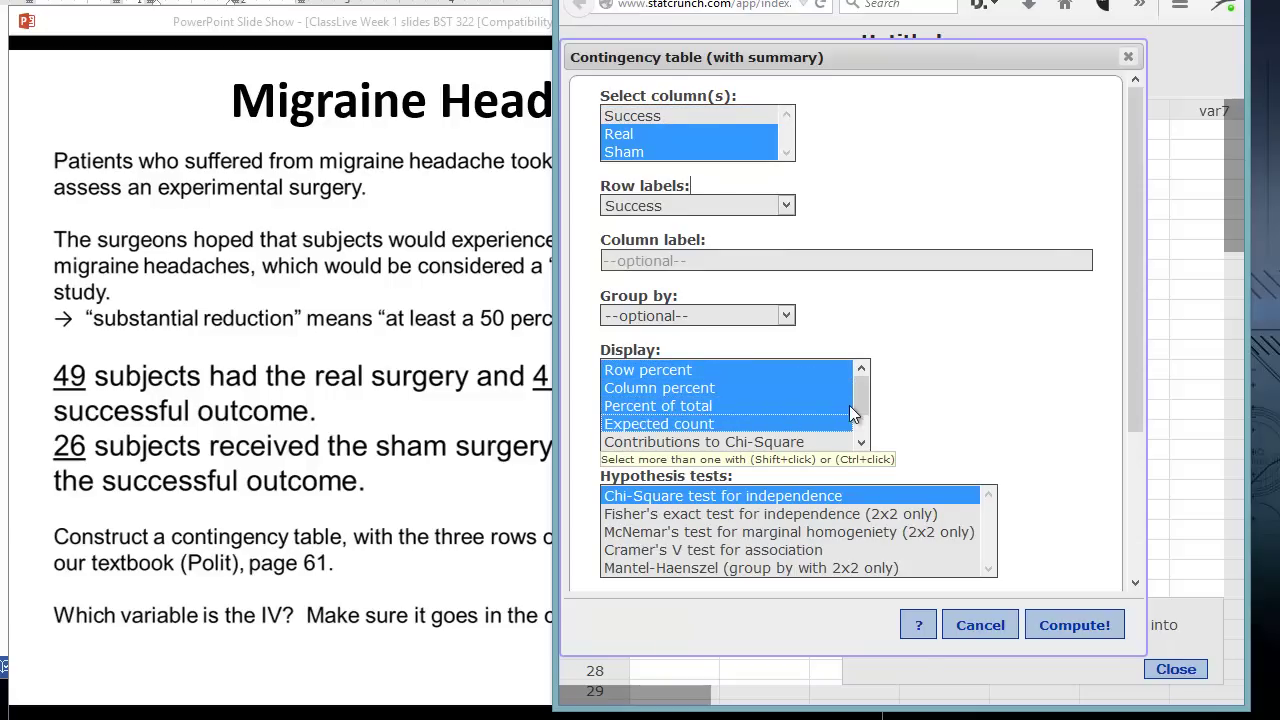
{"action": "left_click", "coordinate": [861, 443]}
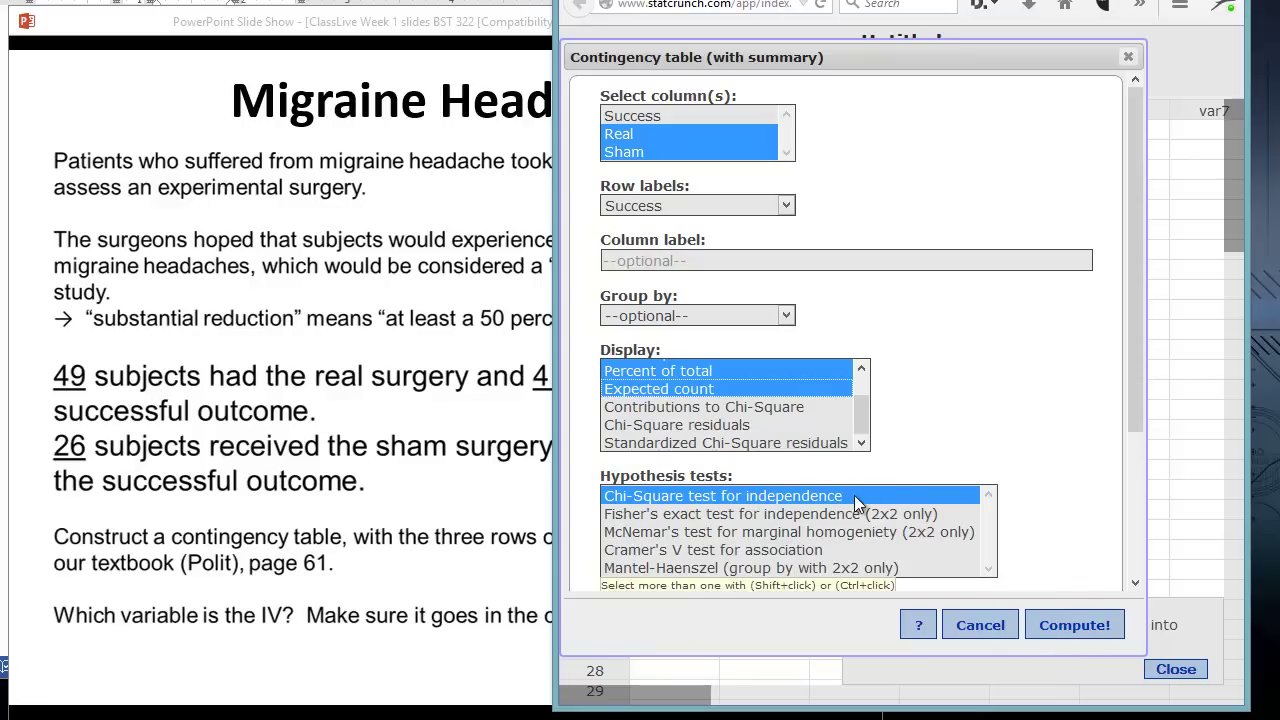
{"action": "left_click", "coordinate": [1066, 627]}
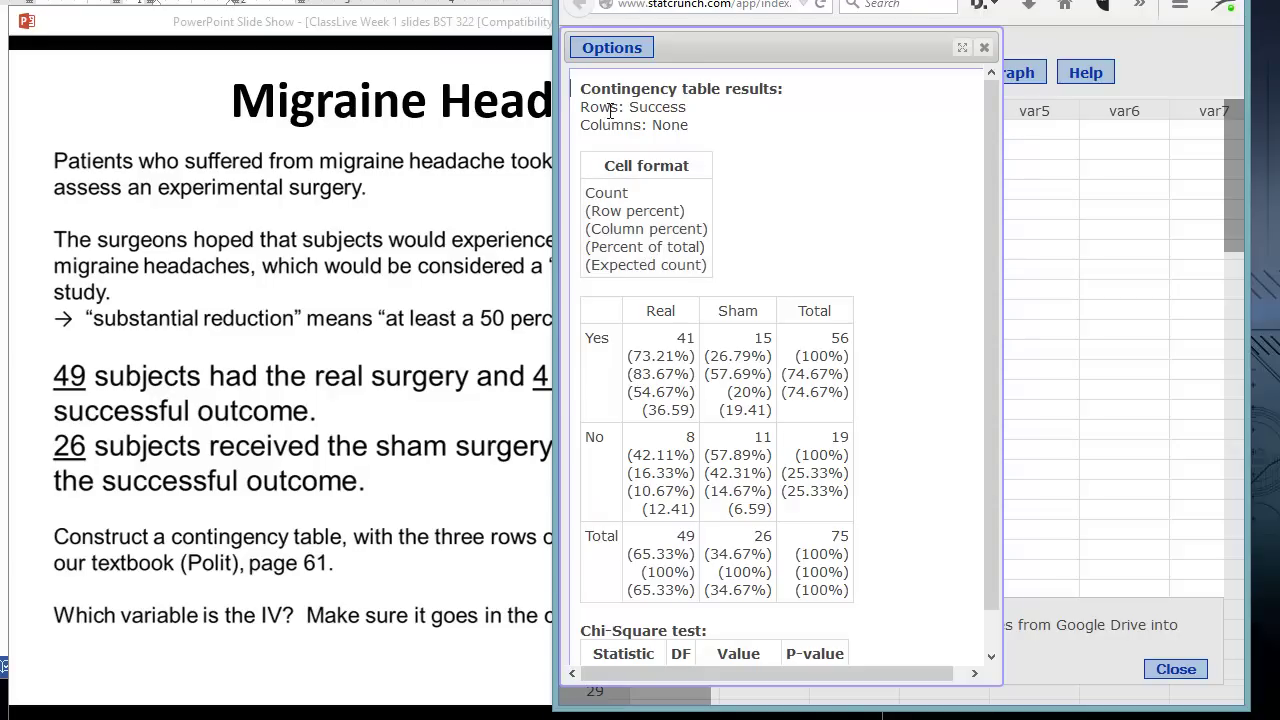
- Copy the contingency table results into the Word document and delete the unneeded content above the table
{"action": "left_click_drag", "start_coordinate": [579, 88], "coordinate": [871, 677]}
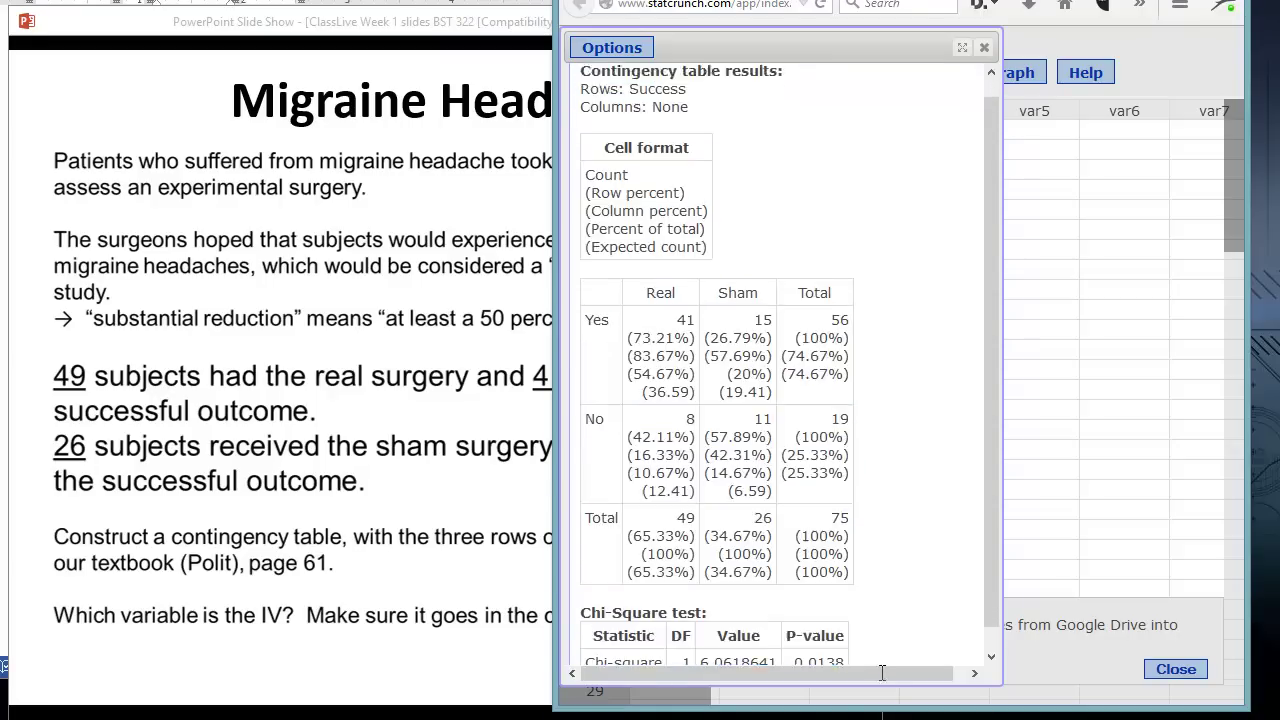
{"action": "key", "text": "ctrl+c"}
{"action": "key", "text": "alt+Tab"}
{"action": "key", "text": "ctrl+v"}
{"action": "left_click_drag", "start_coordinate": [924, 343], "coordinate": [928, 236]}
{"action": "key", "text": "Delete"}
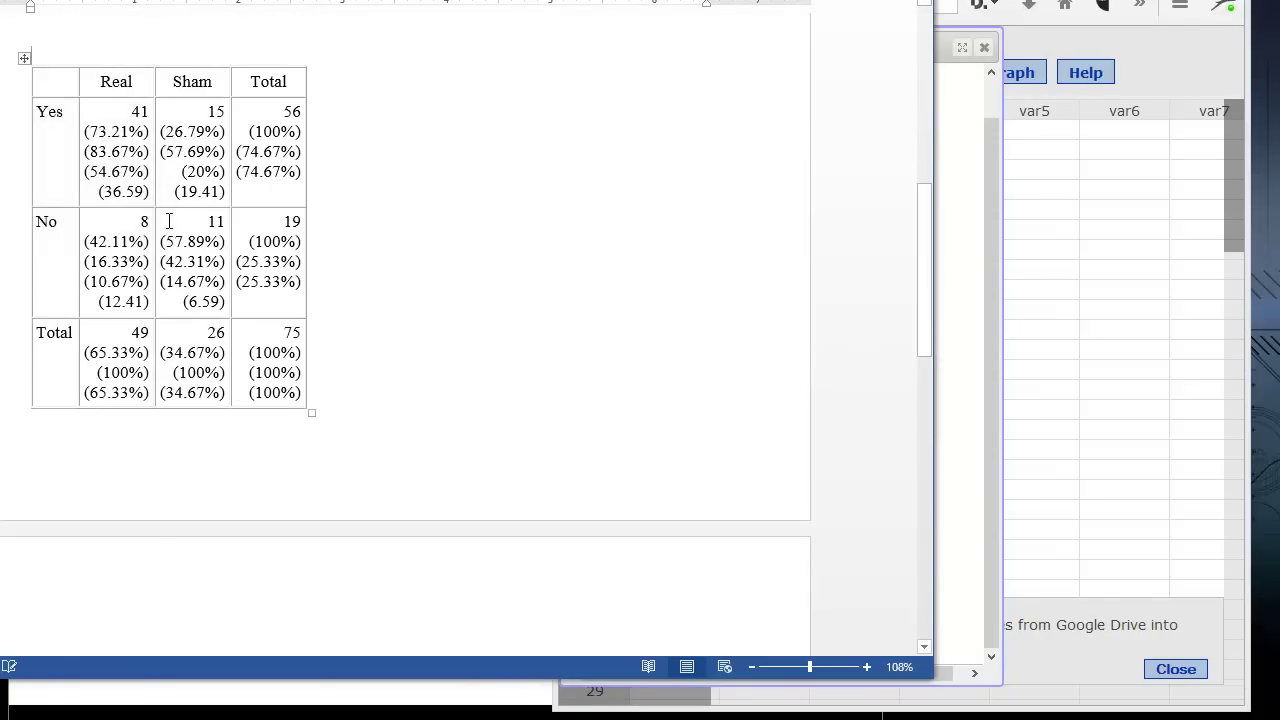
- Insert a row above the Real and Sham headings, merge the two cells over them and label the merged cell "Surgery"
{"action": "left_click_drag", "start_coordinate": [140, 81], "coordinate": [183, 81]}
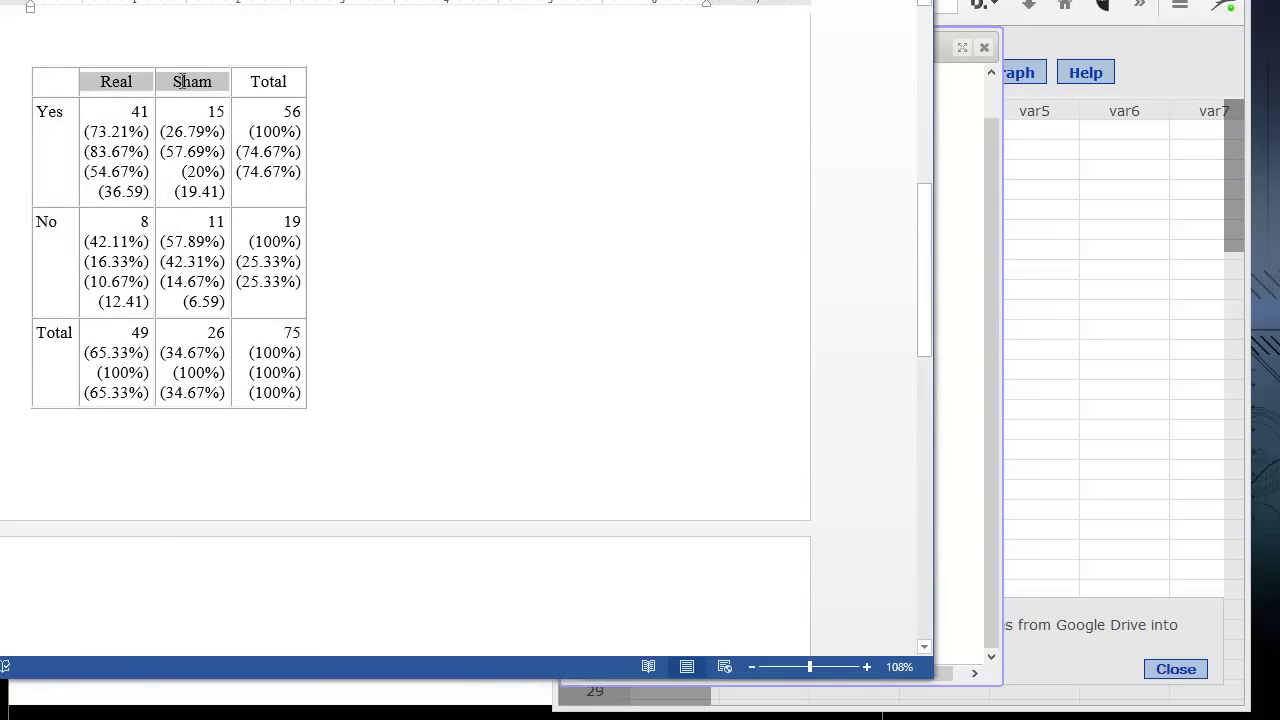
{"action": "right_click", "coordinate": [183, 88]}
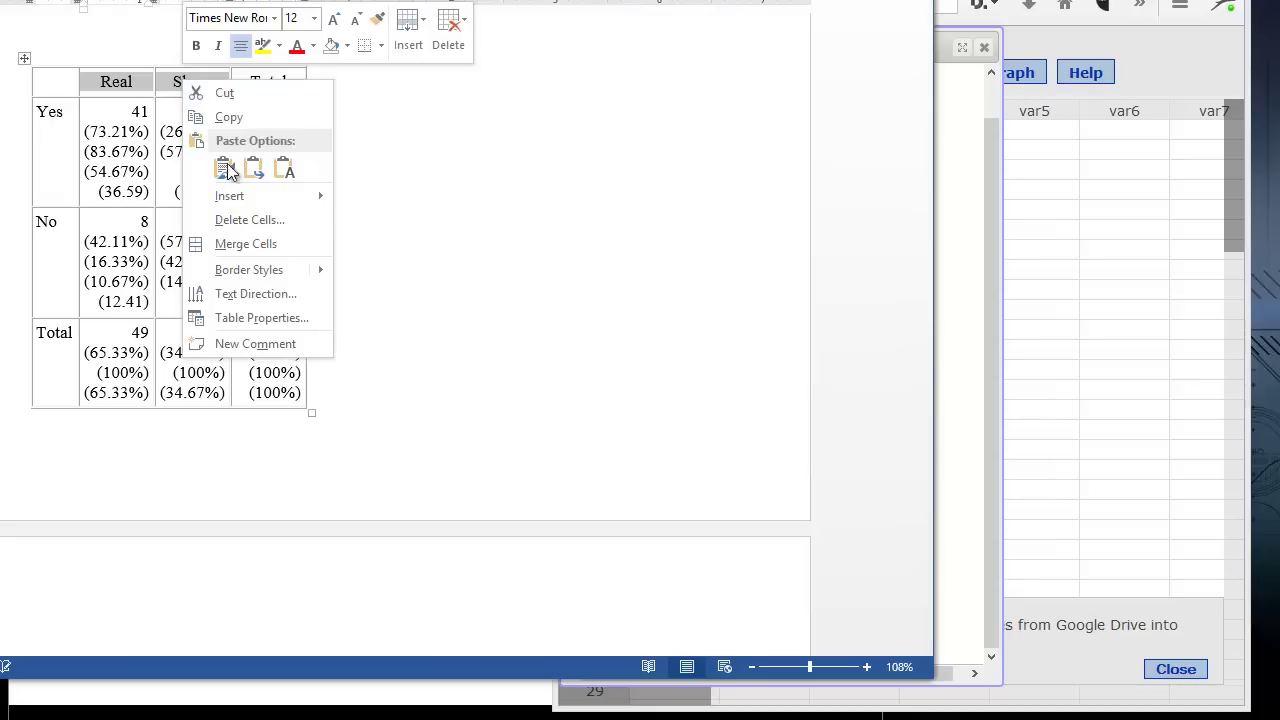
{"action": "mouse_move", "coordinate": [240, 196]}
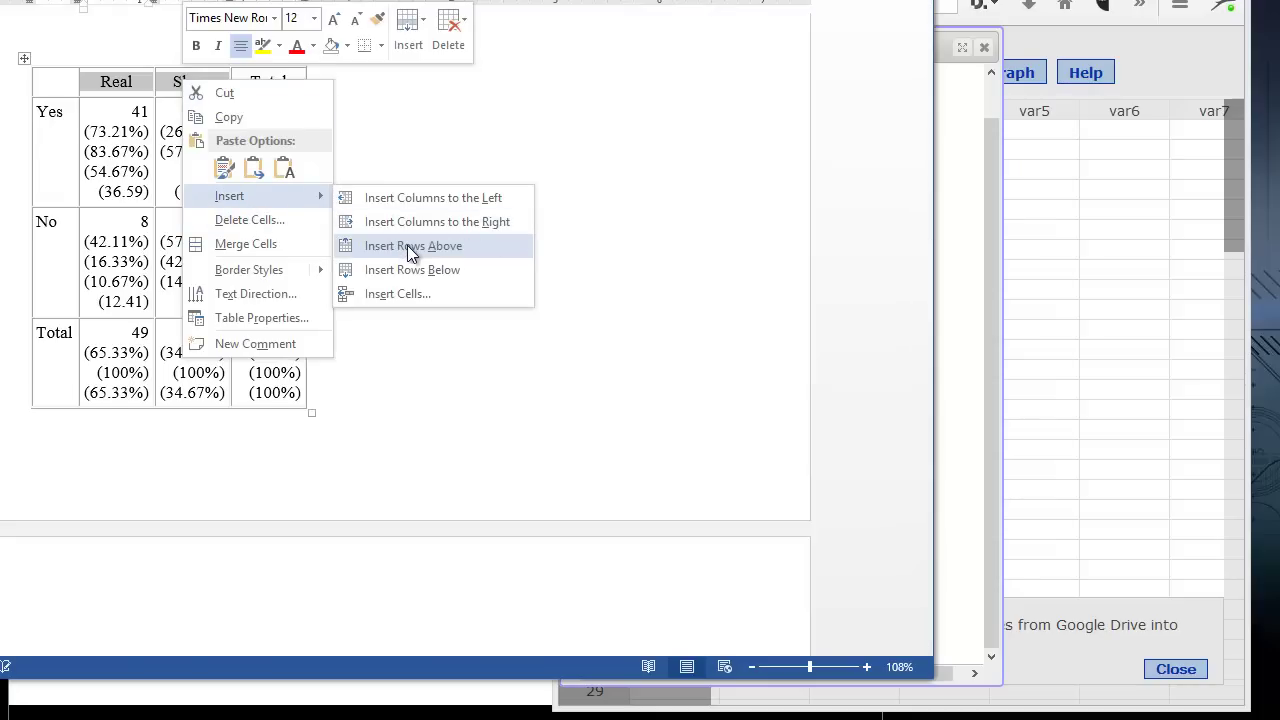
{"action": "left_click", "coordinate": [410, 248]}
{"action": "right_click", "coordinate": [173, 82]}
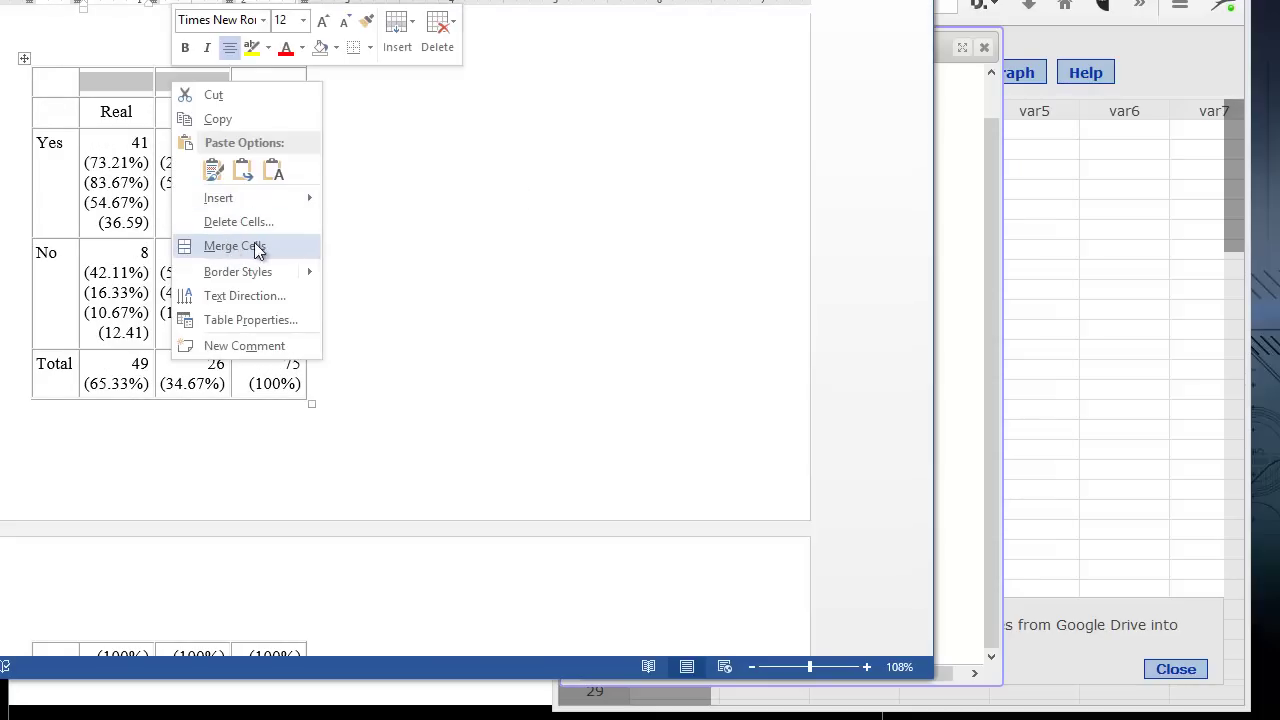
{"action": "left_click", "coordinate": [230, 246]}
{"action": "type", "text": "Surgery"}
- Label the row heading cell above Yes and No "Successful Outcome"
{"action": "left_click", "coordinate": [68, 110]}
{"action": "type", "text": "Su"}
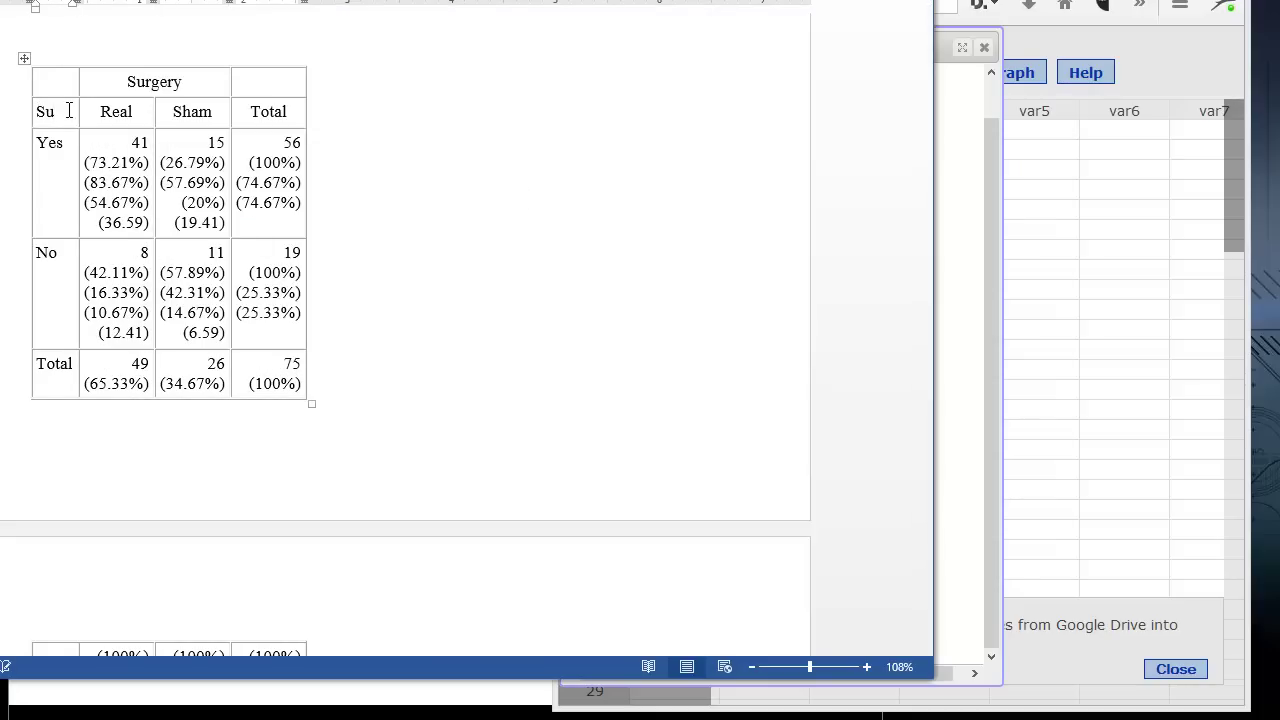
{"action": "type", "text": "ccessful "}
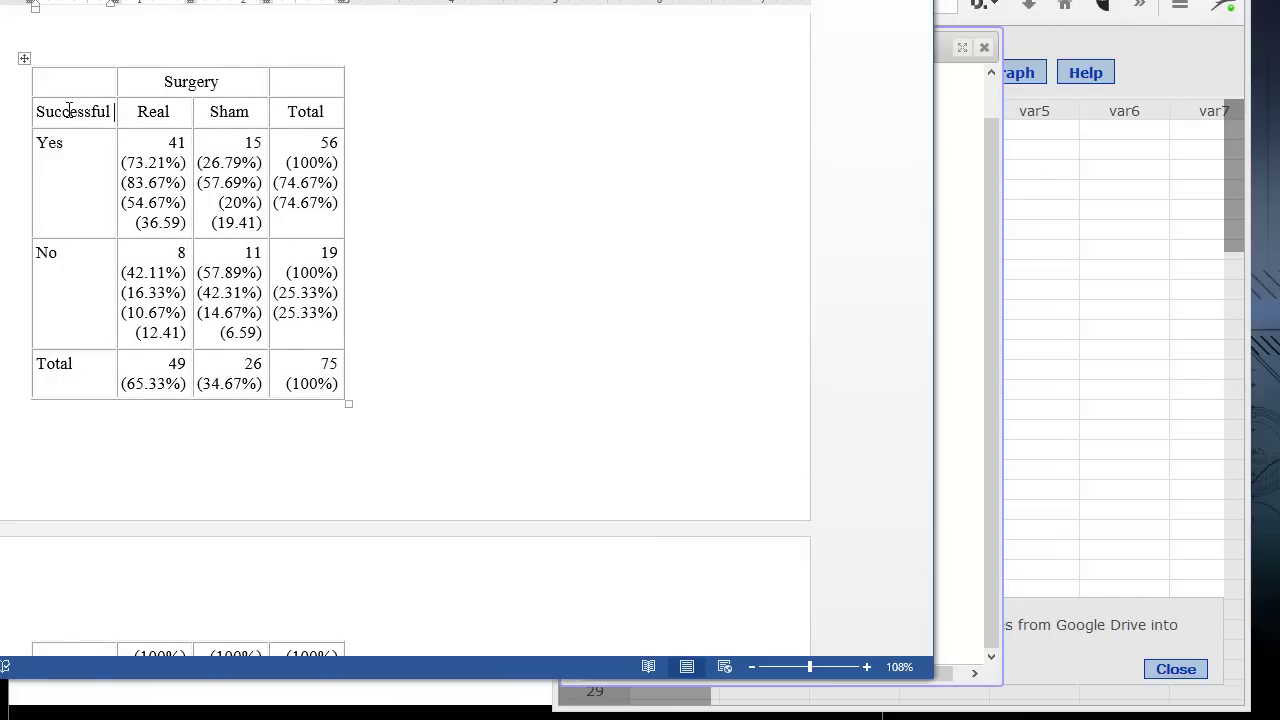
{"action": "type", "text": "Outcome"}
- Add the line "% within Outcome" under Yes to label the row percentages
{"action": "left_click", "coordinate": [89, 150]}
{"action": "key", "text": "Return"}
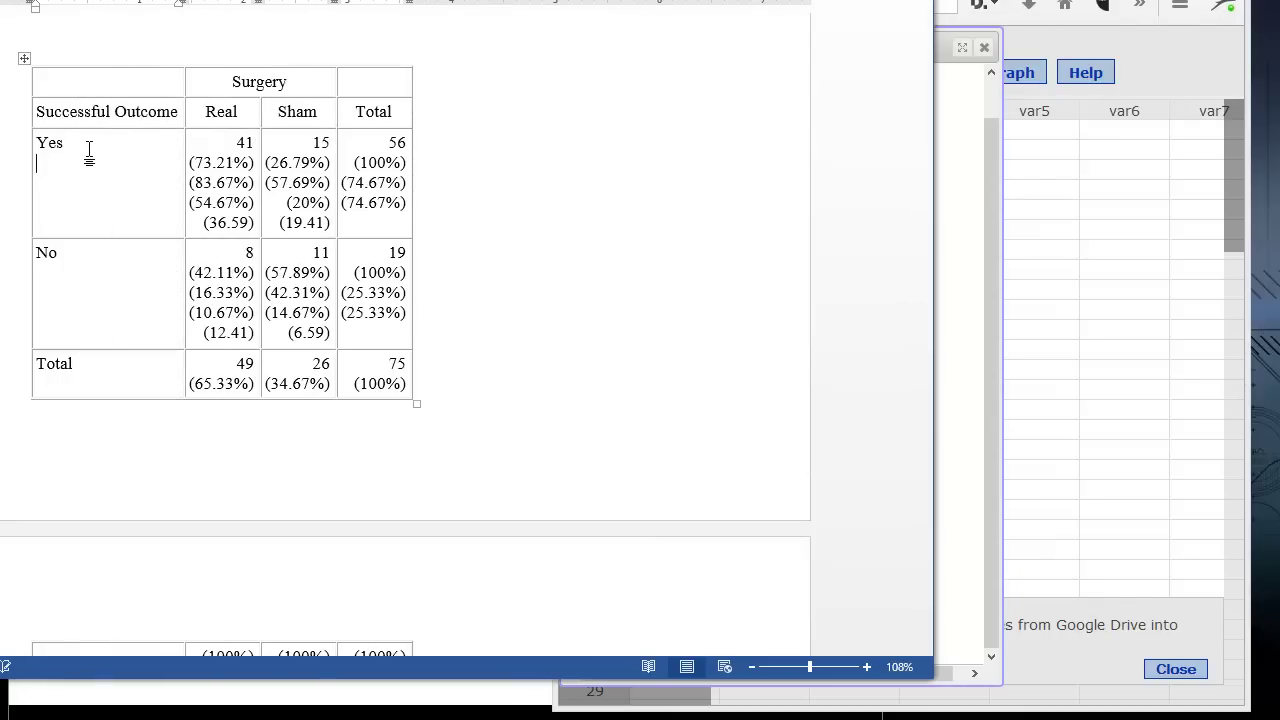
{"action": "type", "text": "% within"}
{"action": "triple_click", "coordinate": [156, 108]}
{"action": "key", "text": "ctrl+c"}
{"action": "left_click", "coordinate": [117, 166]}
{"action": "key", "text": "ctrl+v"}
{"action": "left_click_drag", "start_coordinate": [104, 164], "coordinate": [181, 162]}
{"action": "key", "text": "Delete"}
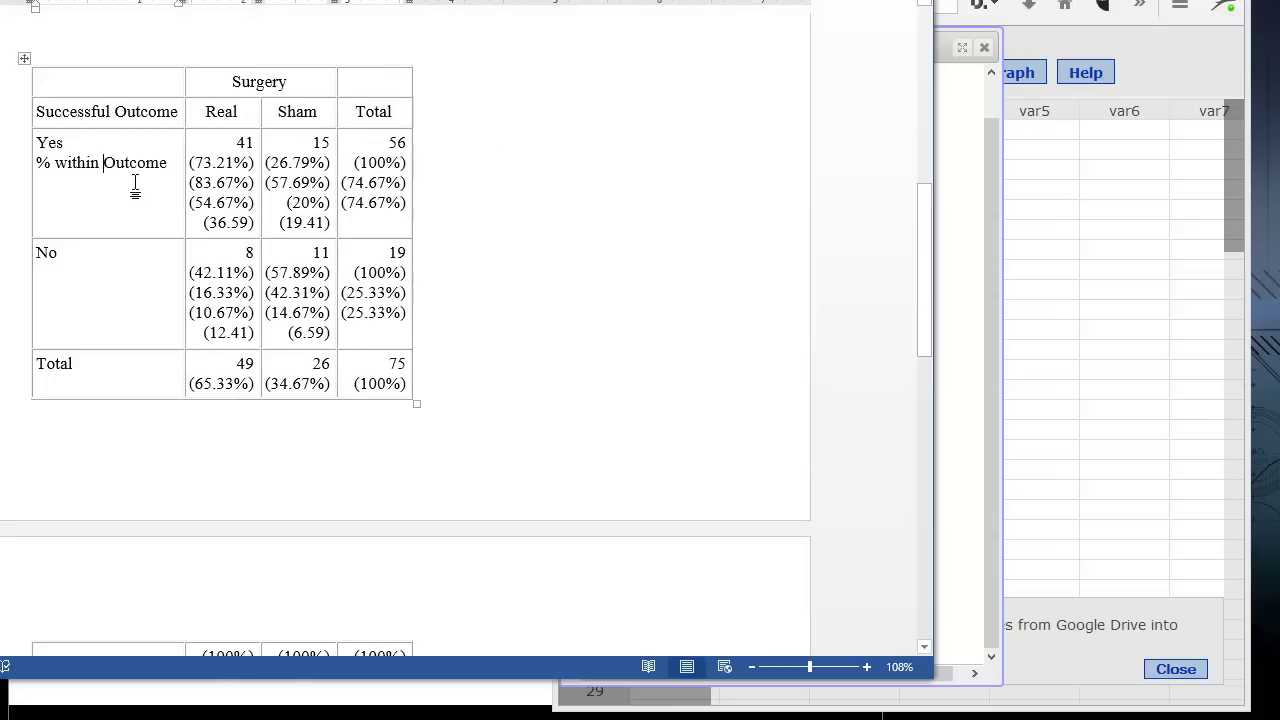
- Add the lines "% within Surgery", "% of Total" and "Expected Count" under the outcome percentage label in the Yes cell
{"action": "key", "text": "Down"}
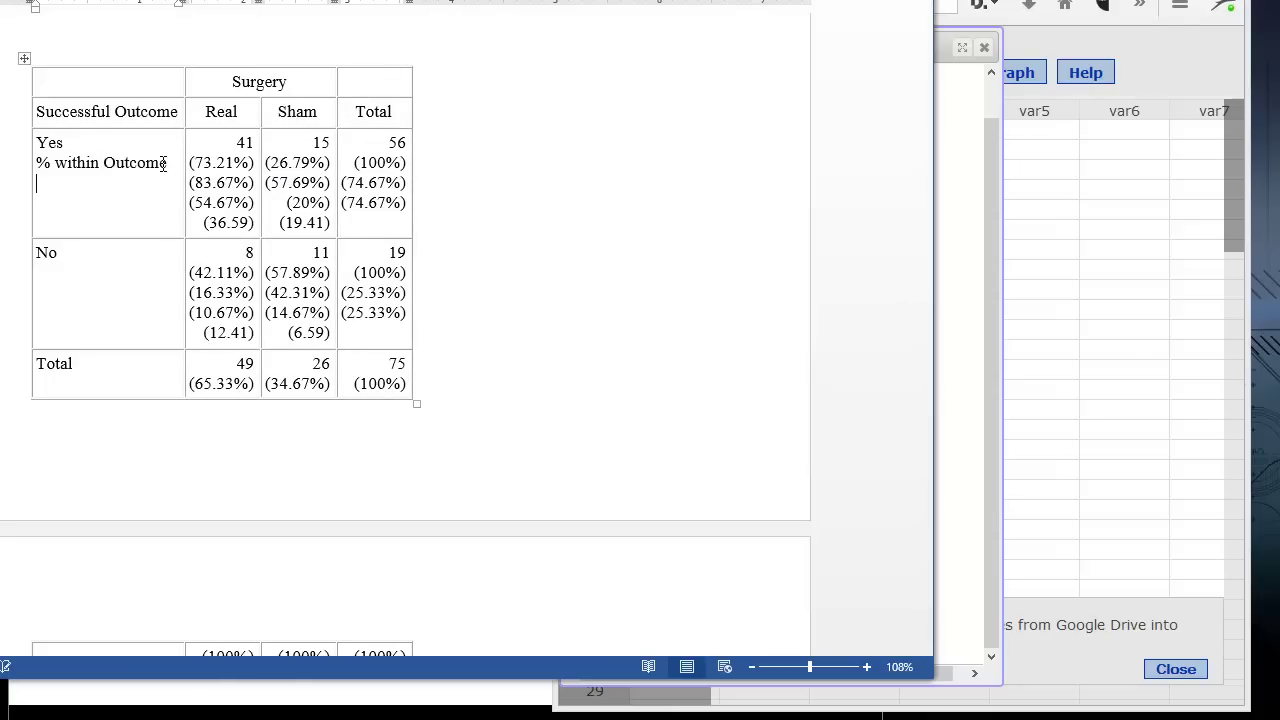
{"action": "type", "text": "% within Surgery"}
{"action": "key", "text": "Down"}
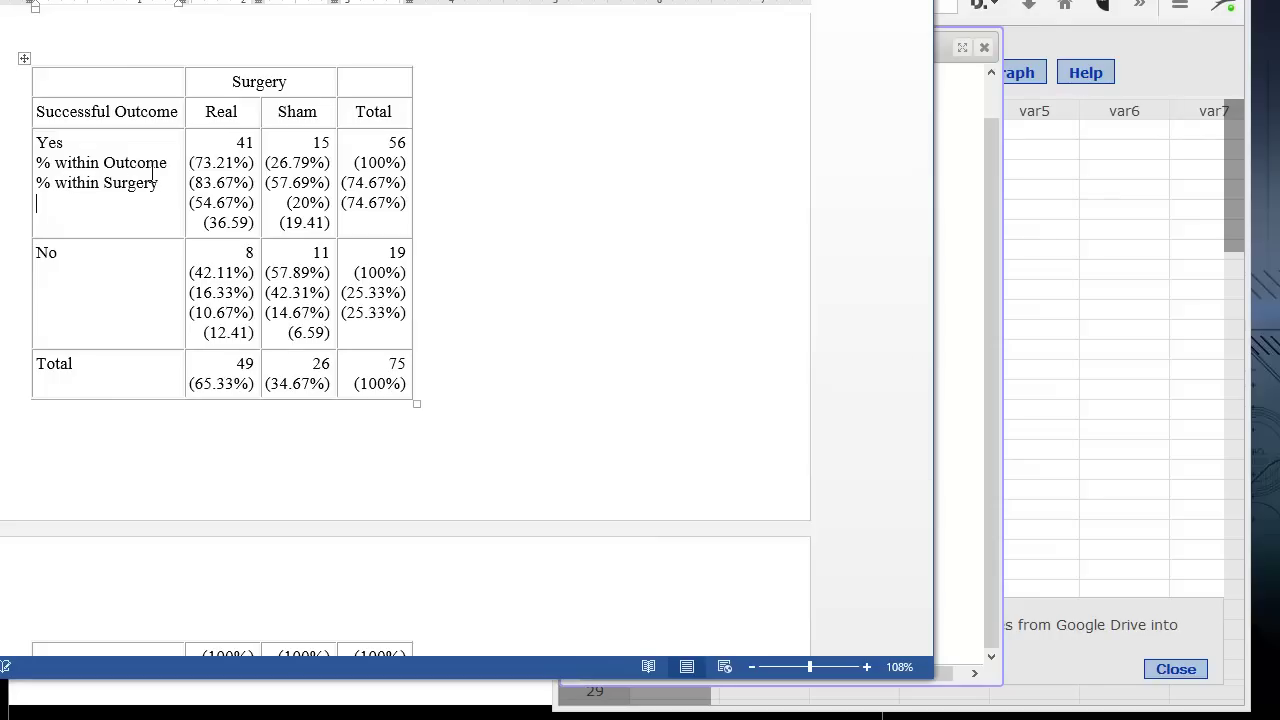
{"action": "type", "text": "% of Total"}
{"action": "key", "text": "Return"}
{"action": "type", "text": "Expected Count"}
- Copy the Yes cell's four labels into the No and Total cells, removing "Expected Count" and its empty line from the Total cell
{"action": "left_click_drag", "start_coordinate": [36, 162], "coordinate": [169, 420]}
{"action": "key", "text": "ctrl+v"}
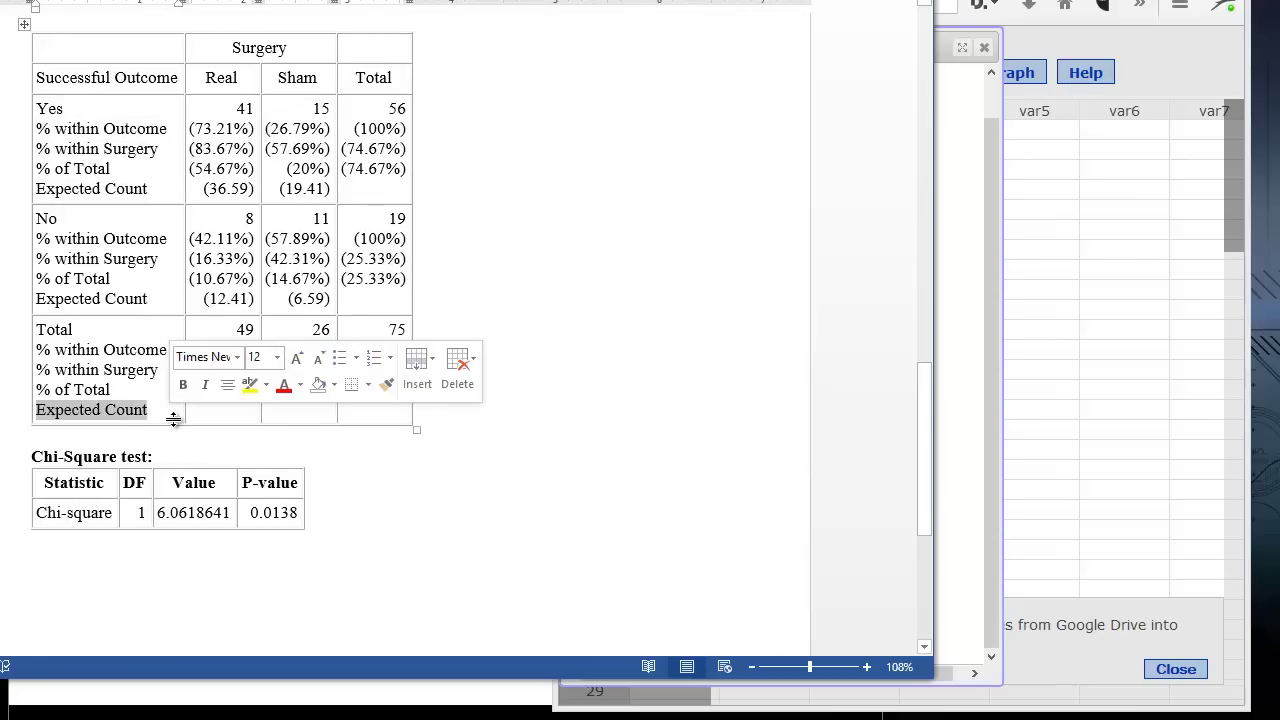
{"action": "key", "text": "Delete"}
{"action": "key", "text": "BackSpace"}
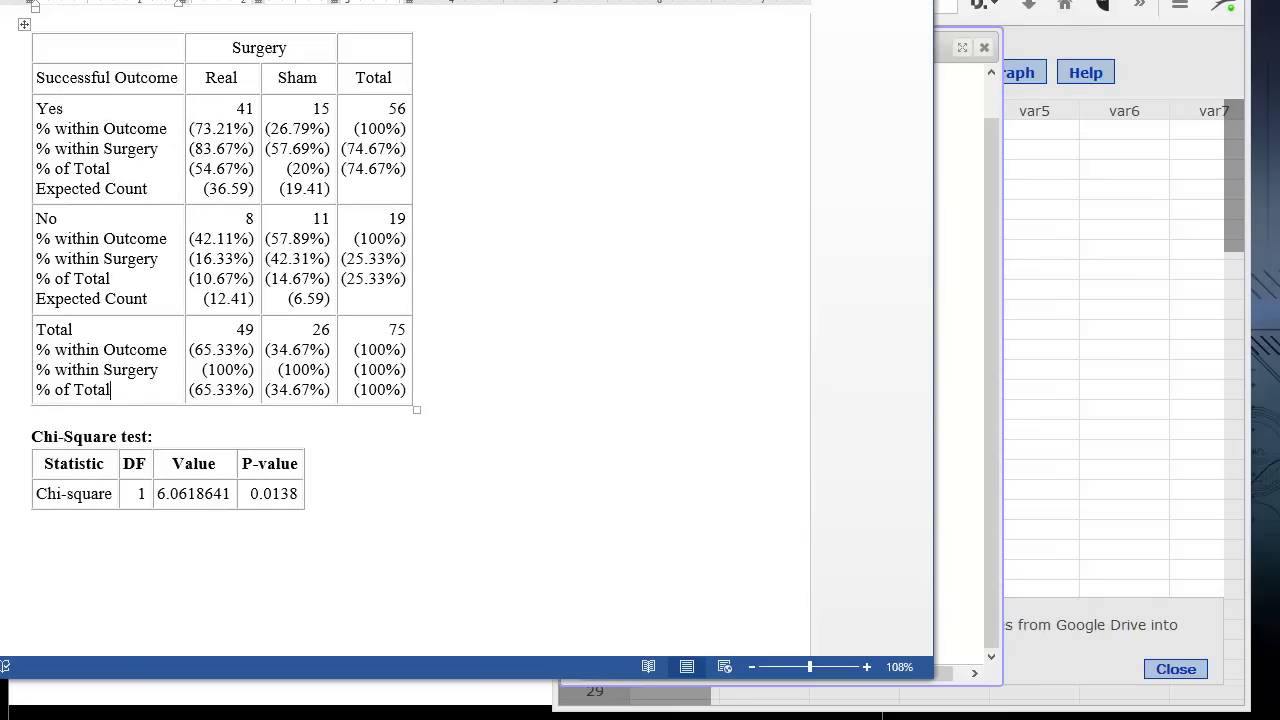
- Switch to StatCrunch and close the contingency table results window
{"action": "left_click", "coordinate": [975, 75]}
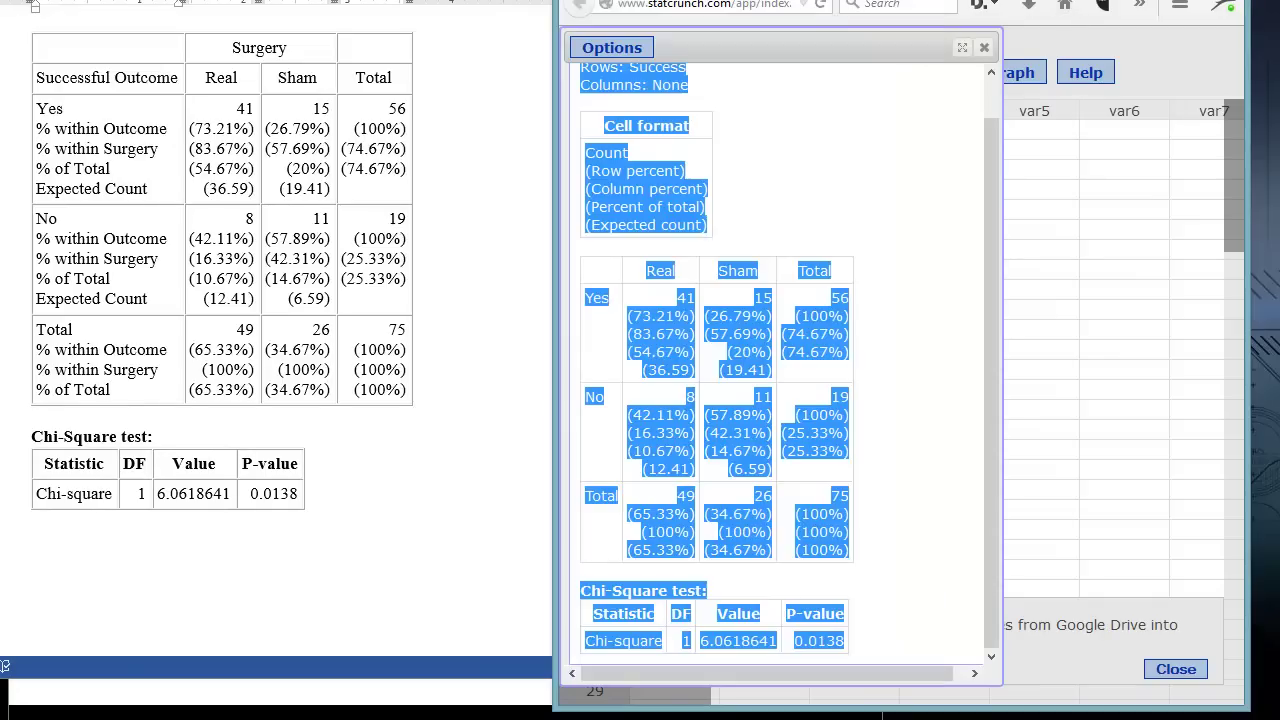
{"action": "left_click", "coordinate": [981, 48]}
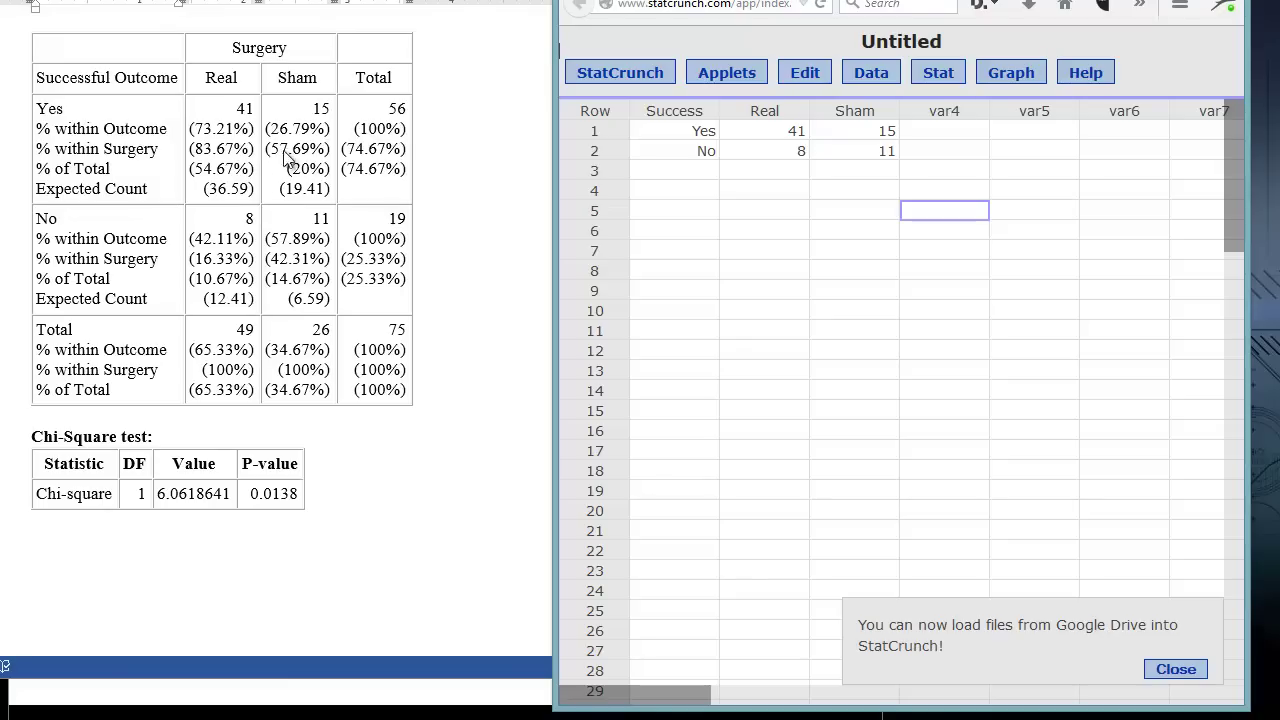
- Return to the Word document and examine the P-value in the Chi-Square test table
{"action": "left_click", "coordinate": [251, 495]}
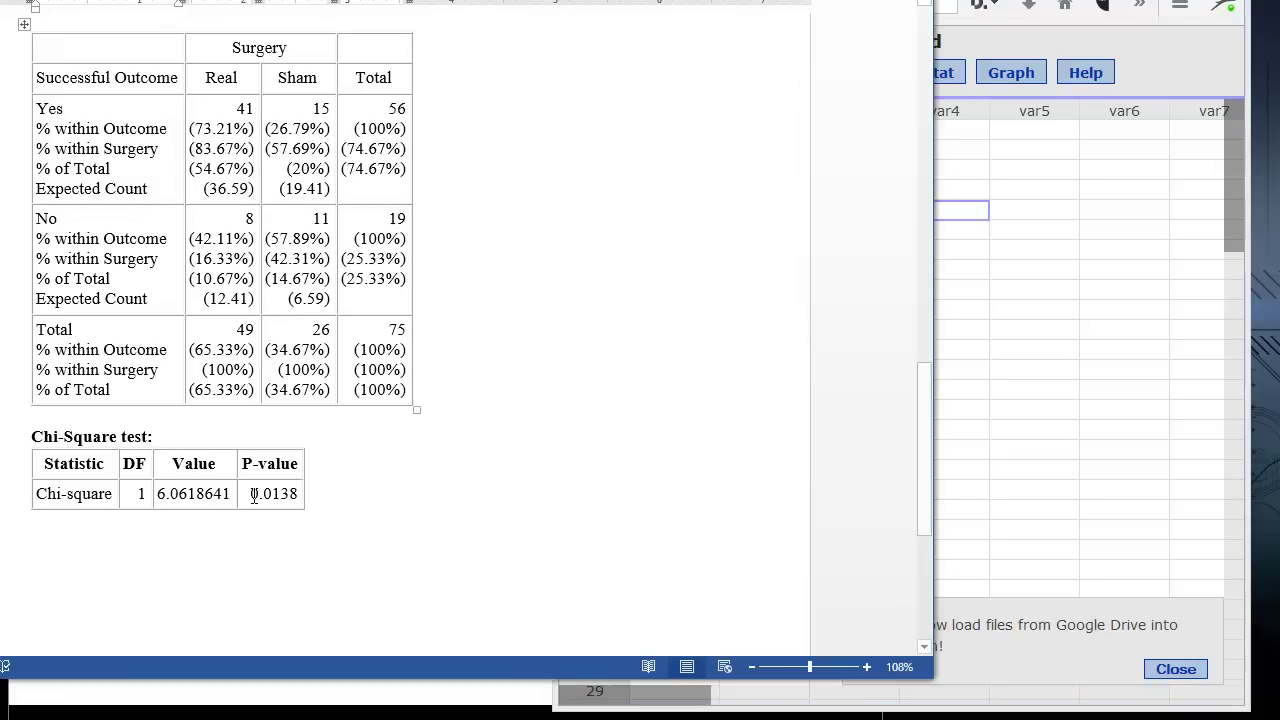
{"action": "left_click_drag", "start_coordinate": [251, 495], "coordinate": [285, 495]}
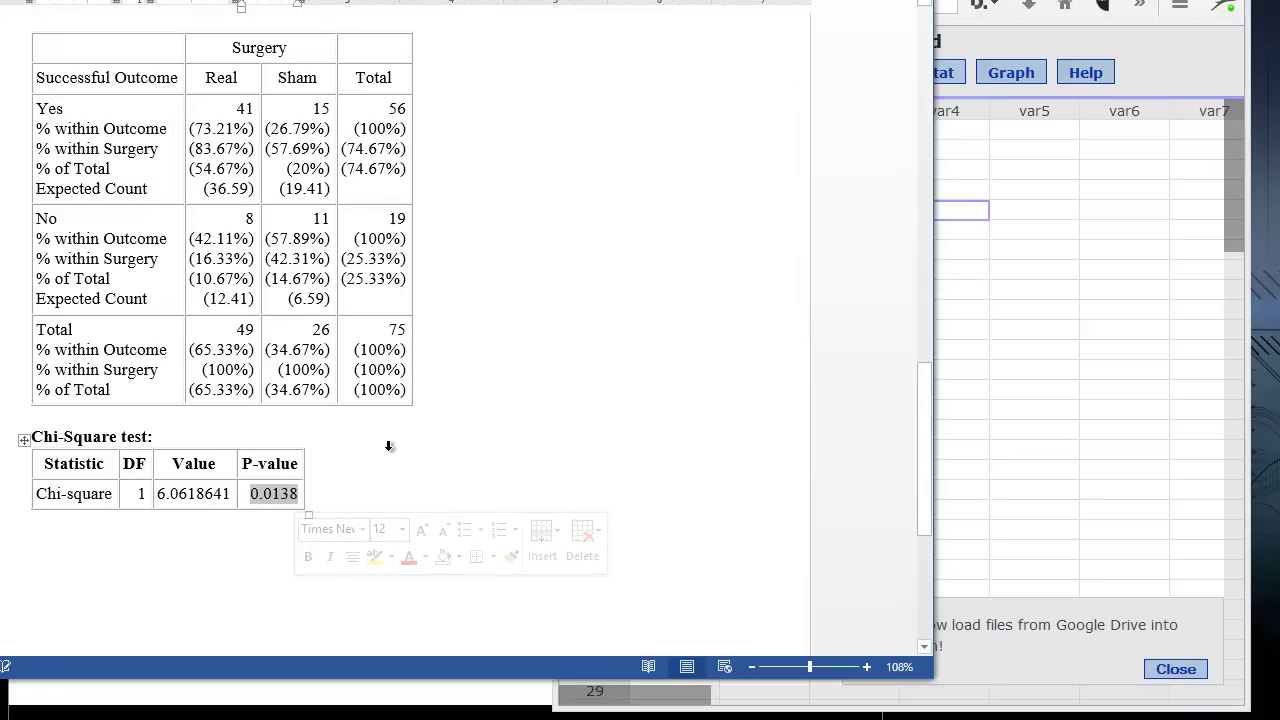
{"action": "left_click", "coordinate": [322, 486]}
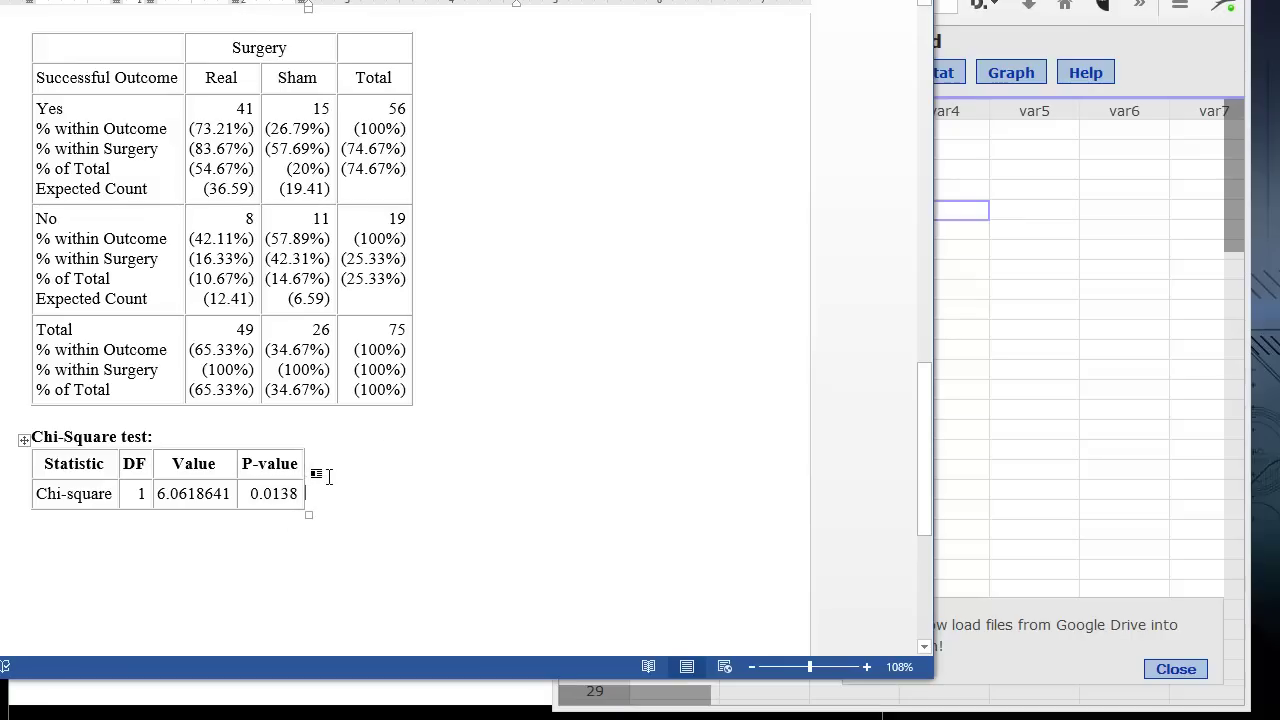